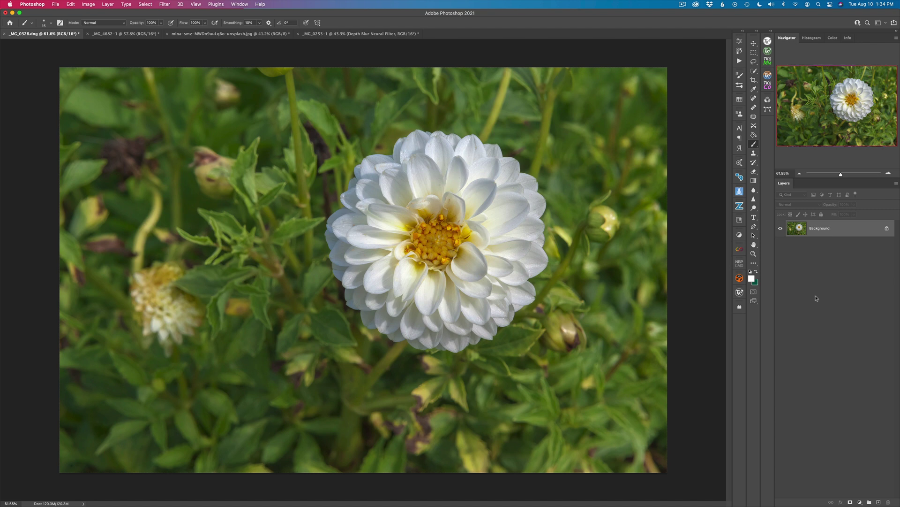
# Step: Look through the open flower images, including _MG_4682-1, the purple hydrangea, the white dahlia and the sunflower photo _MG_0253-1
pyautogui.click(129, 35)
pyautogui.click(233, 34)
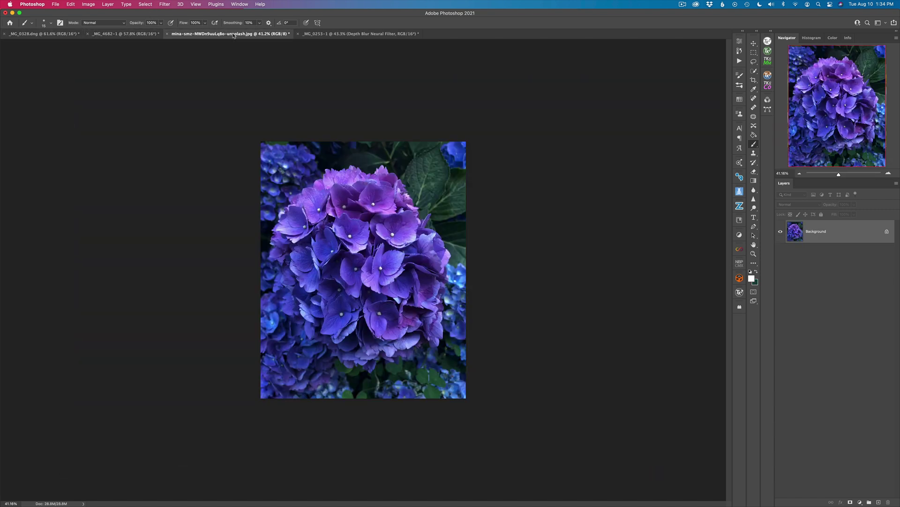
pyautogui.click(60, 34)
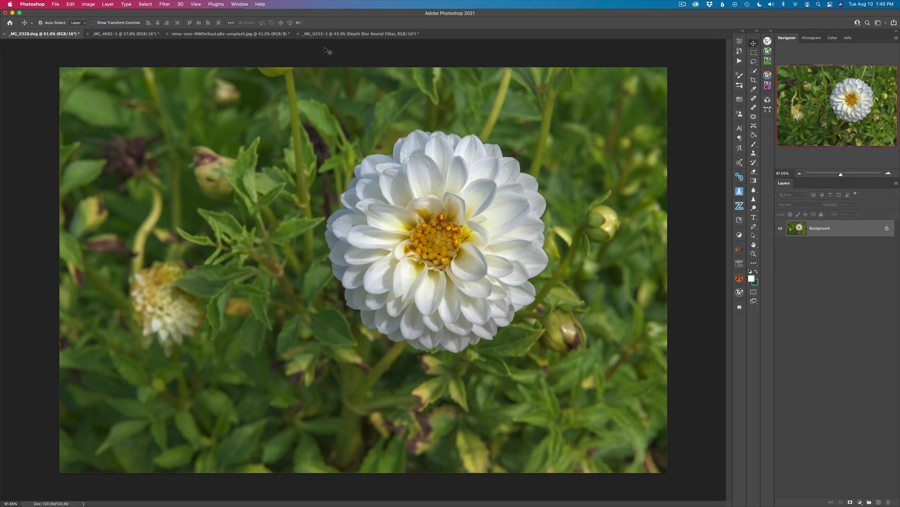
pyautogui.click(351, 34)
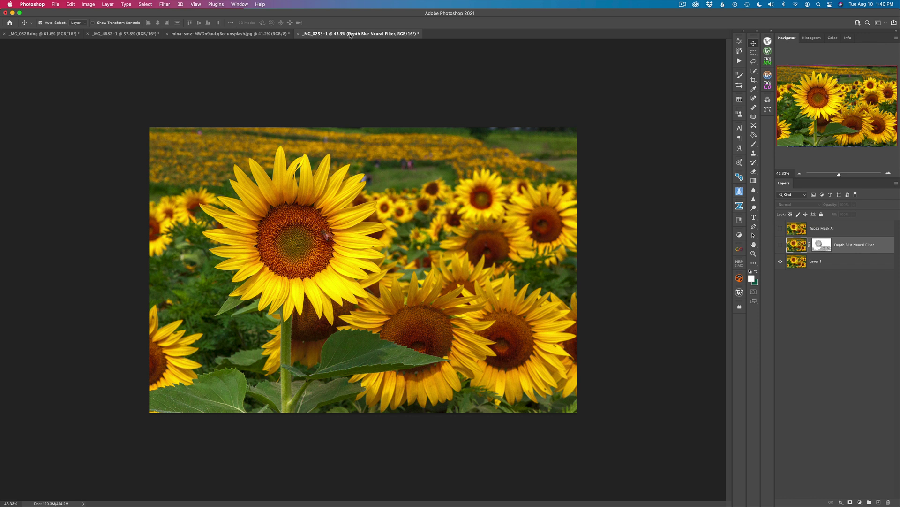
pyautogui.click(350, 33)
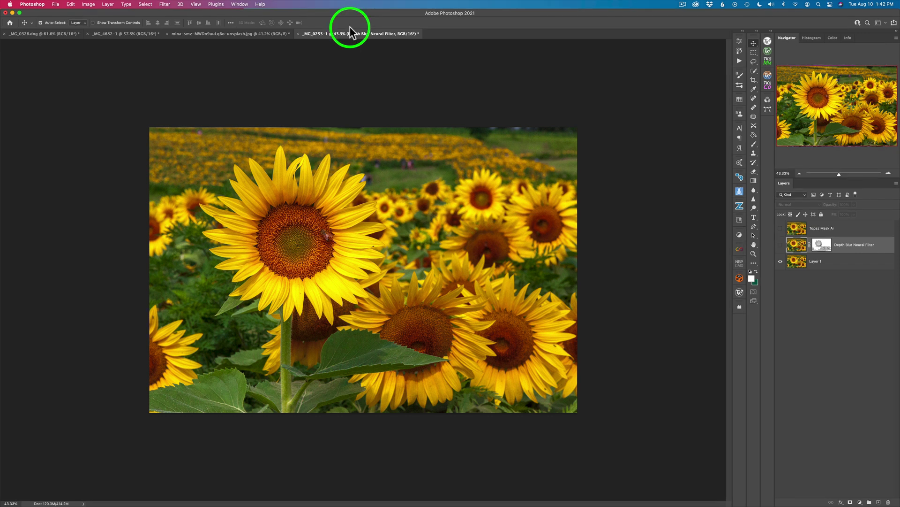
# Step: Switch to the white dahlia photo _MG_0328.dng and enable the Depth Blur neural filter on it
pyautogui.click(37, 36)
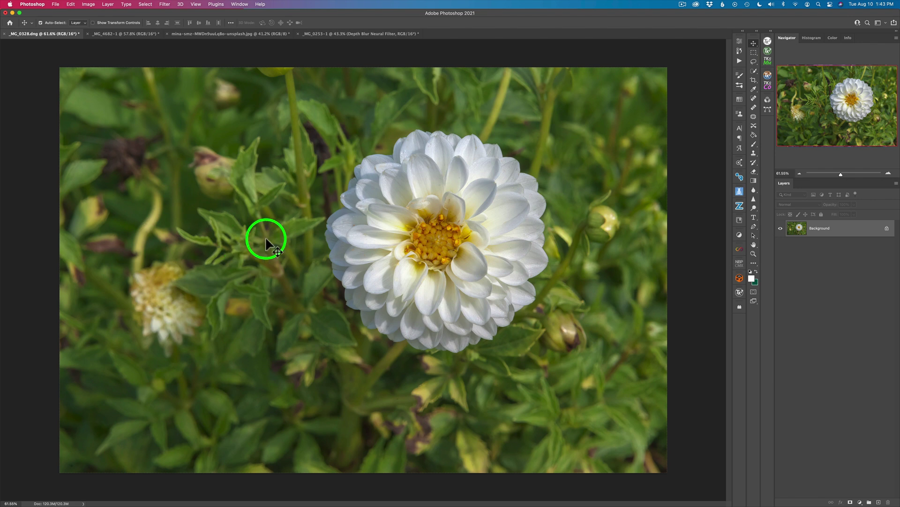
pyautogui.click(162, 4)
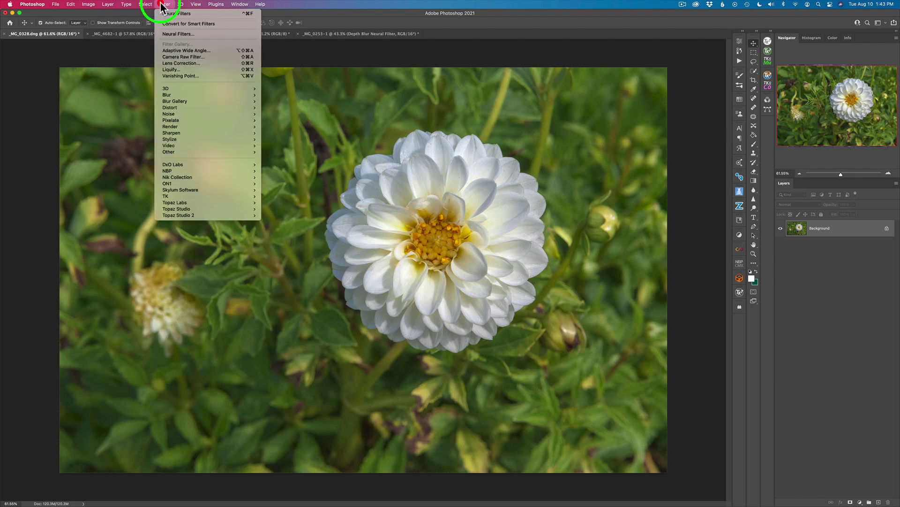
pyautogui.click(177, 34)
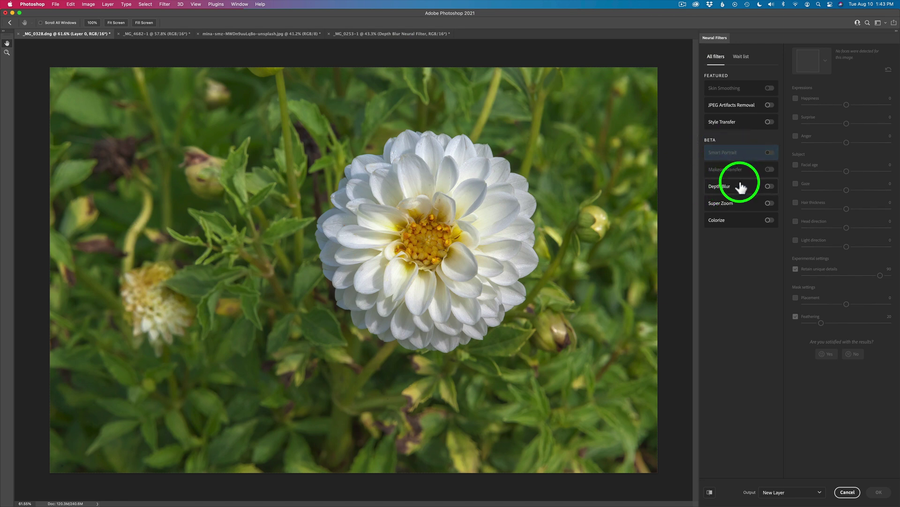
pyautogui.click(769, 187)
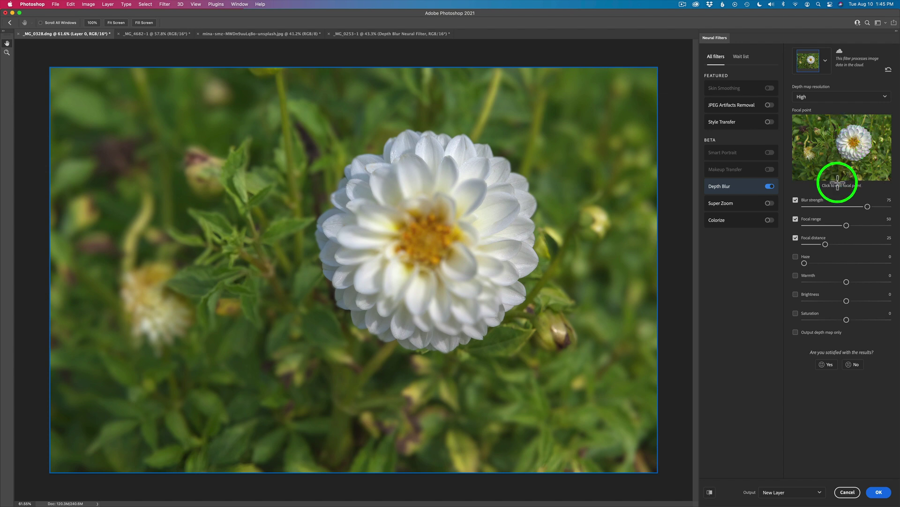
# Step: Try a Depth Blur focal point on the white dahlia and one on the background foliage
pyautogui.click(854, 144)
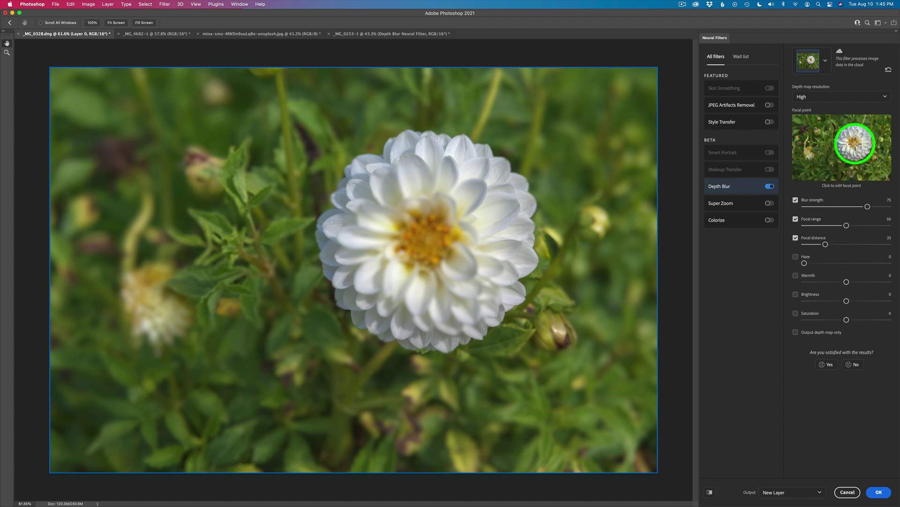
pyautogui.click(855, 143)
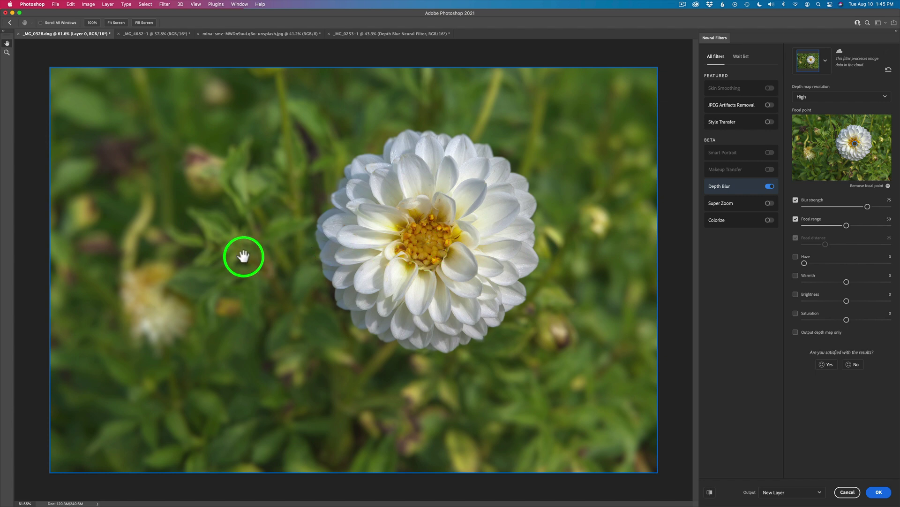
pyautogui.click(819, 131)
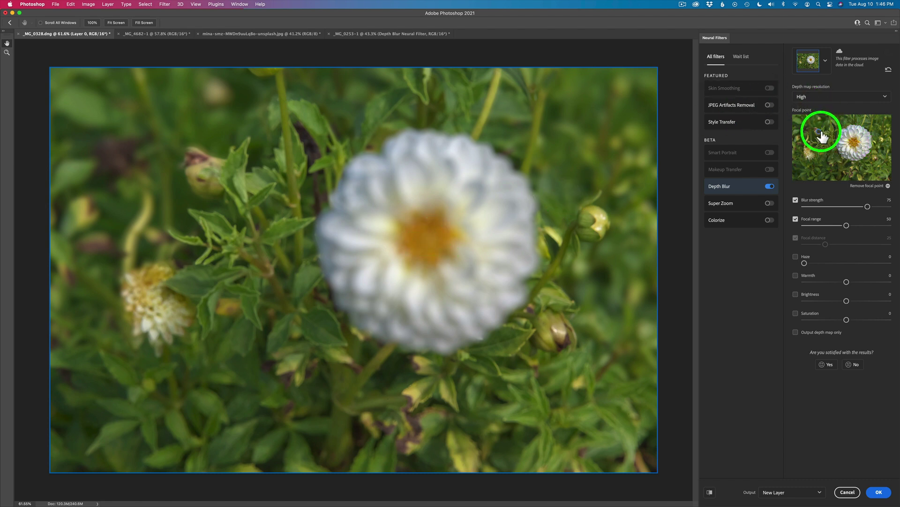
# Step: Place the focal point on the white dahlia and set the blur strength to 90
pyautogui.click(859, 148)
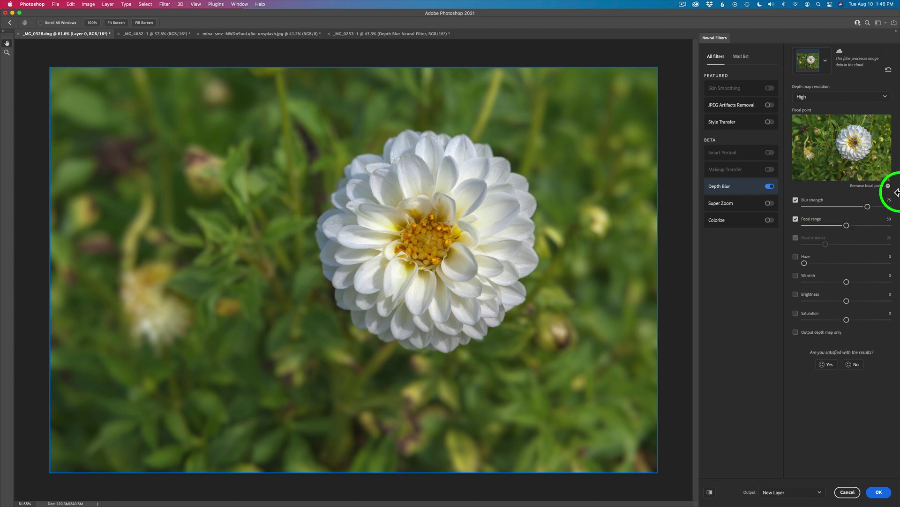
pyautogui.moveTo(868, 206); pyautogui.dragTo(895, 207)
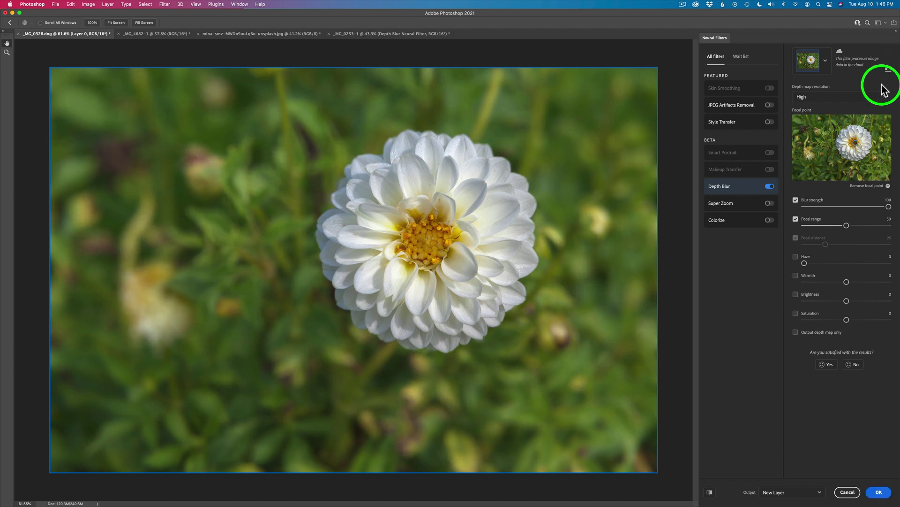
pyautogui.moveTo(888, 206); pyautogui.dragTo(882, 207)
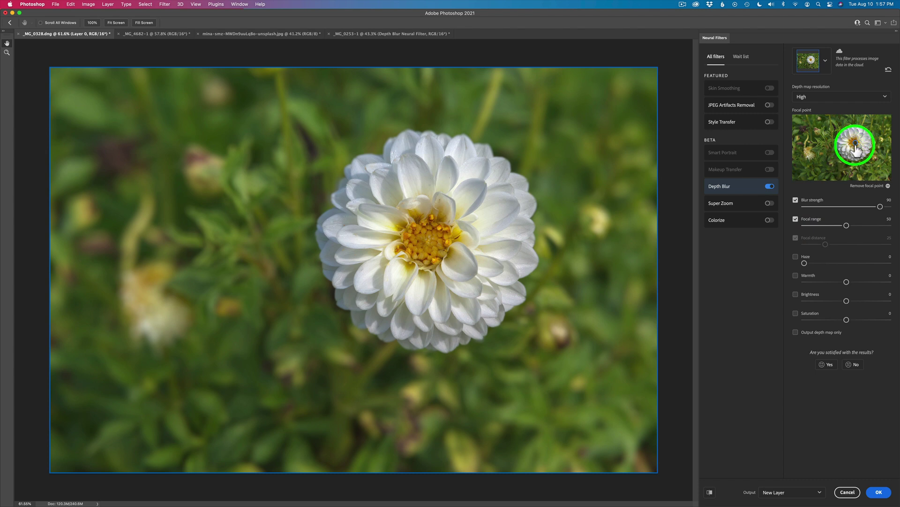
# Step: Try focusing with a focal distance of 14 instead of the focal point, and restore the focal point on the white dahlia
pyautogui.click(888, 187)
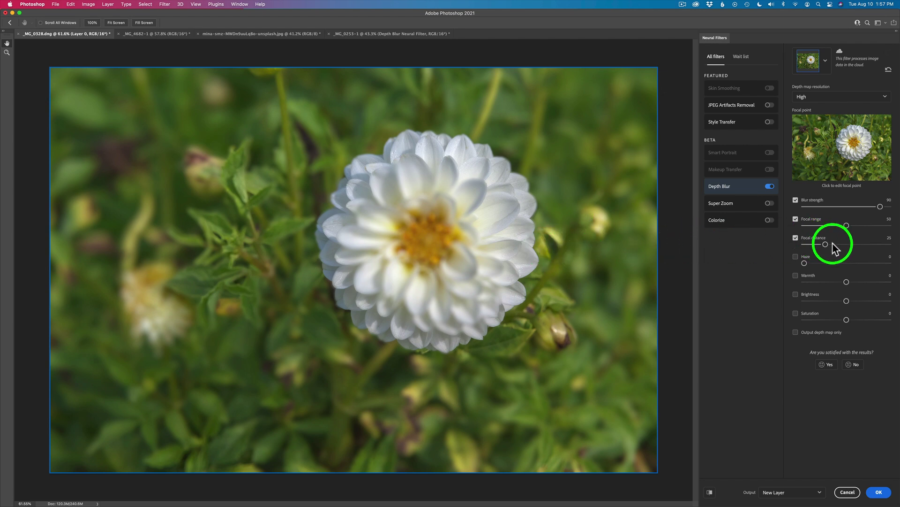
pyautogui.moveTo(826, 244); pyautogui.dragTo(816, 244)
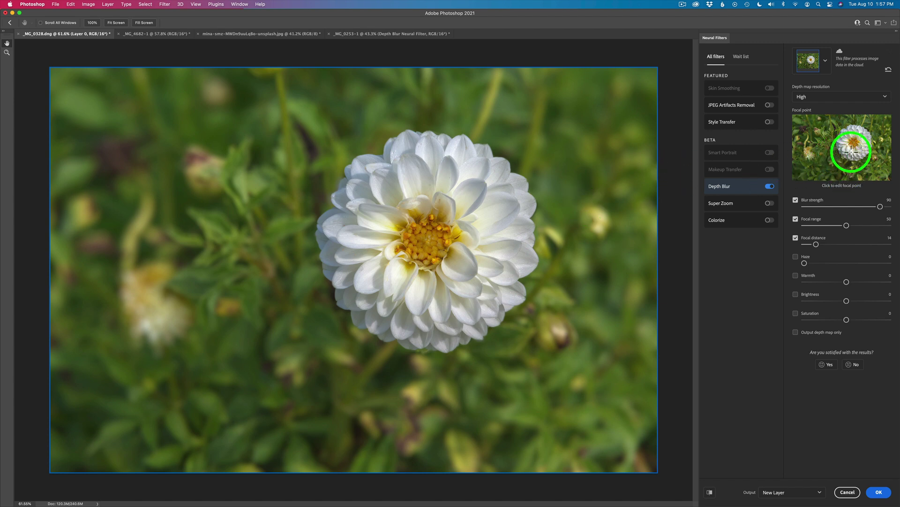
pyautogui.click(855, 143)
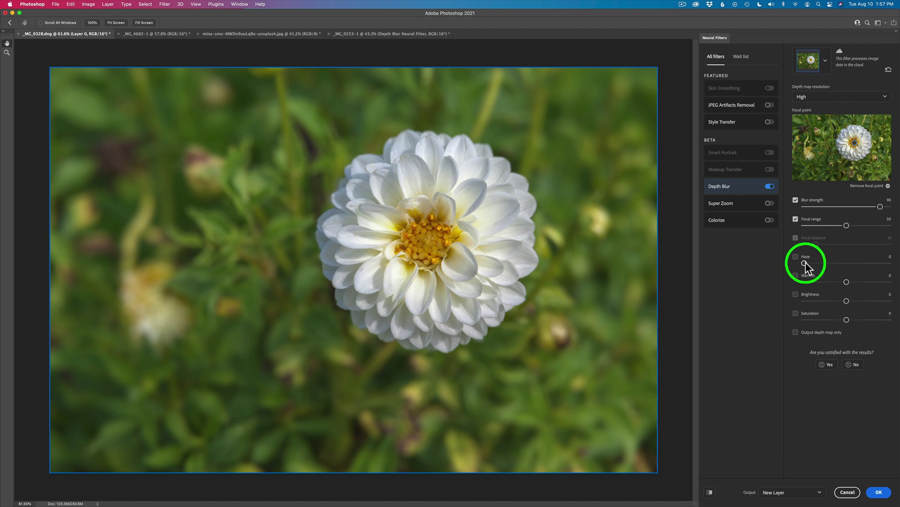
# Step: Set the background haze to 16 and try warmer and cooler warmth values, down to -29
pyautogui.moveTo(804, 264); pyautogui.dragTo(849, 264)
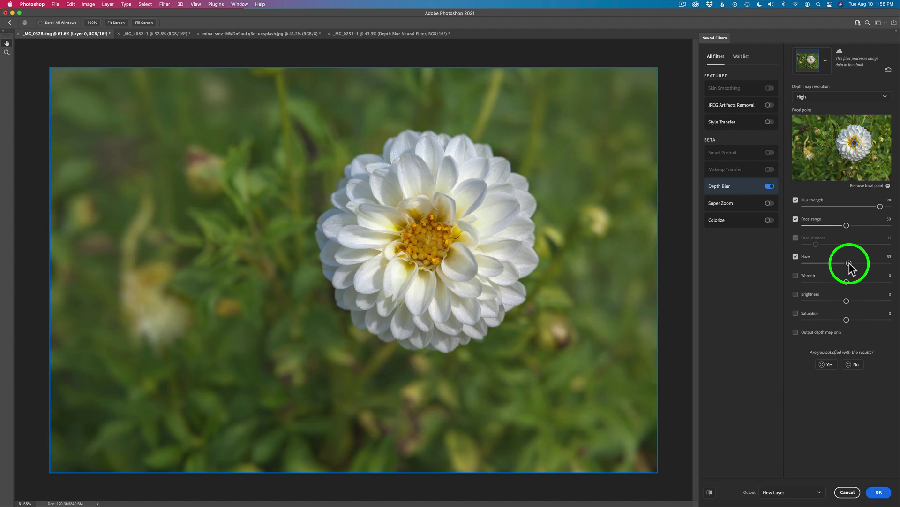
pyautogui.moveTo(850, 264); pyautogui.dragTo(818, 265)
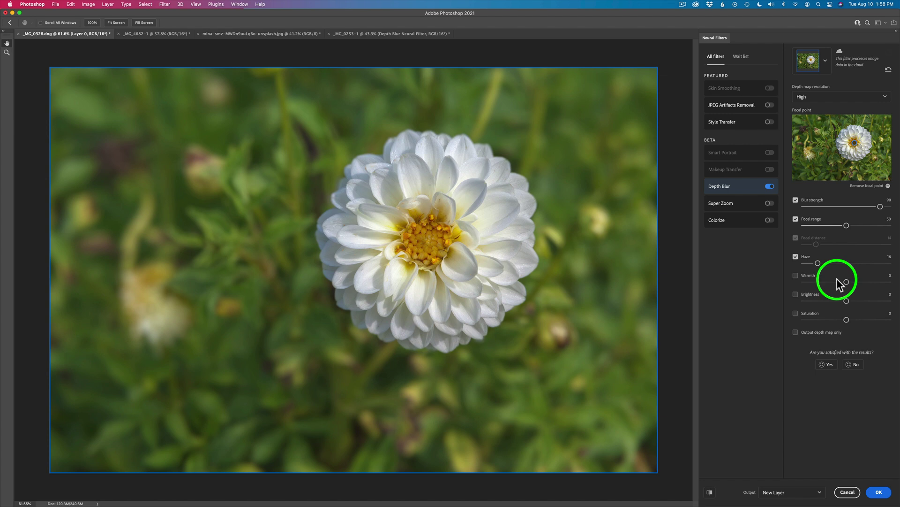
pyautogui.moveTo(847, 281); pyautogui.dragTo(871, 281)
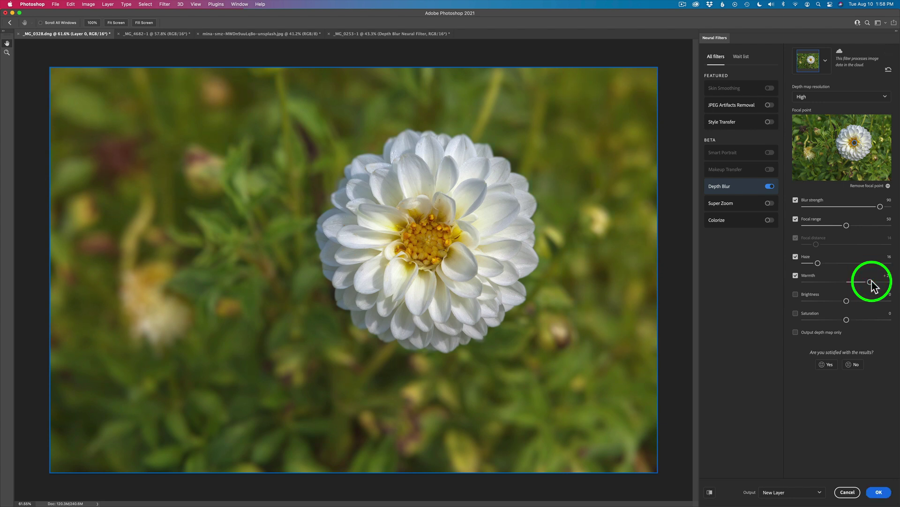
pyautogui.moveTo(871, 282); pyautogui.dragTo(822, 282)
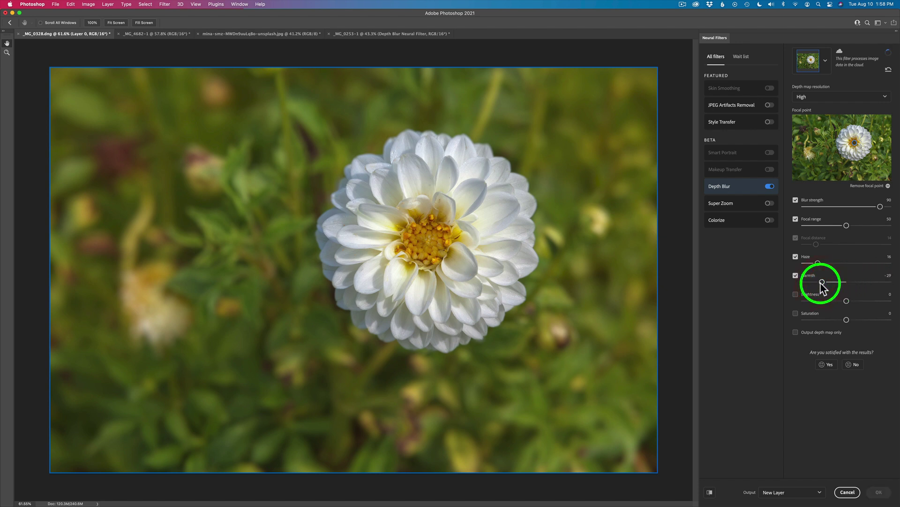
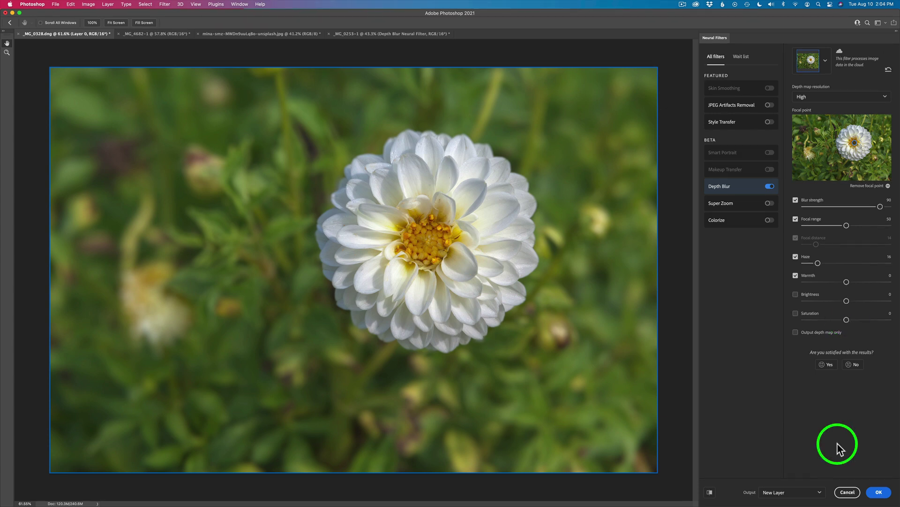
# Step: Compare the filter preview with the original and apply Depth Blur with the output set to Duplicate Layer Masked
pyautogui.click(710, 492)
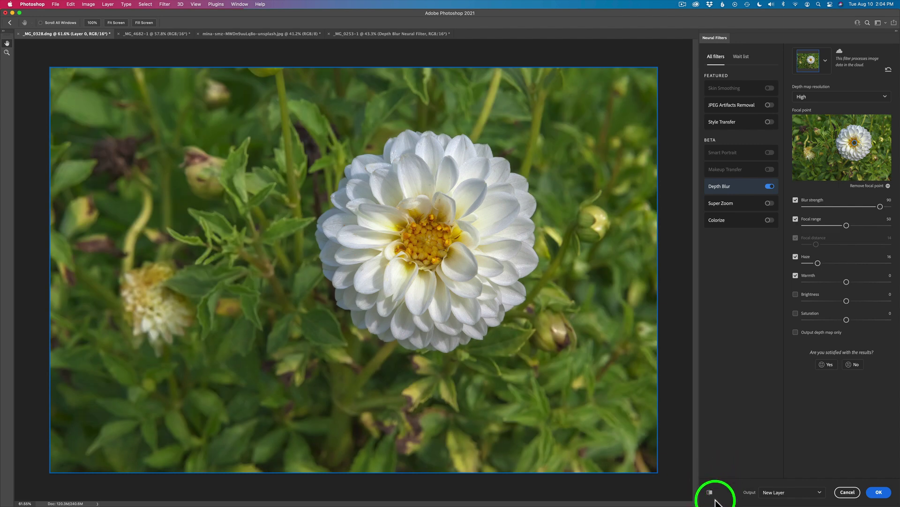
pyautogui.click(710, 492)
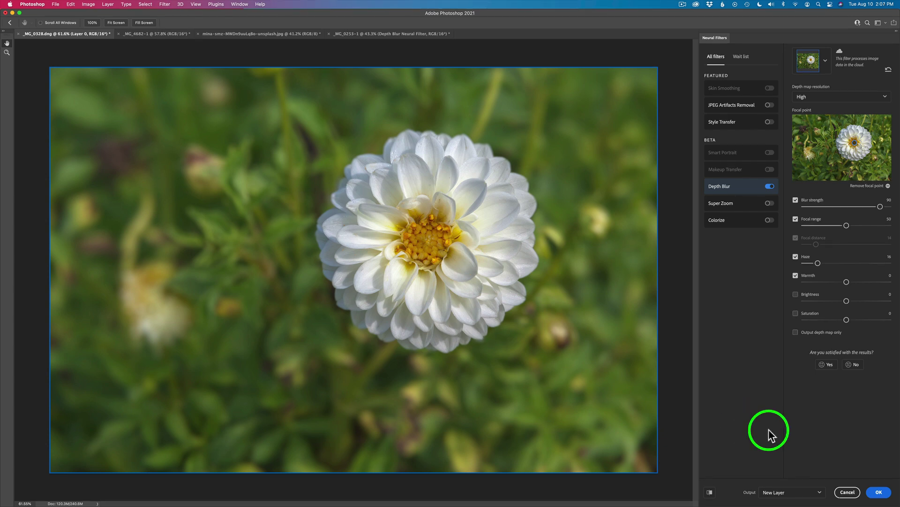
pyautogui.click(820, 492)
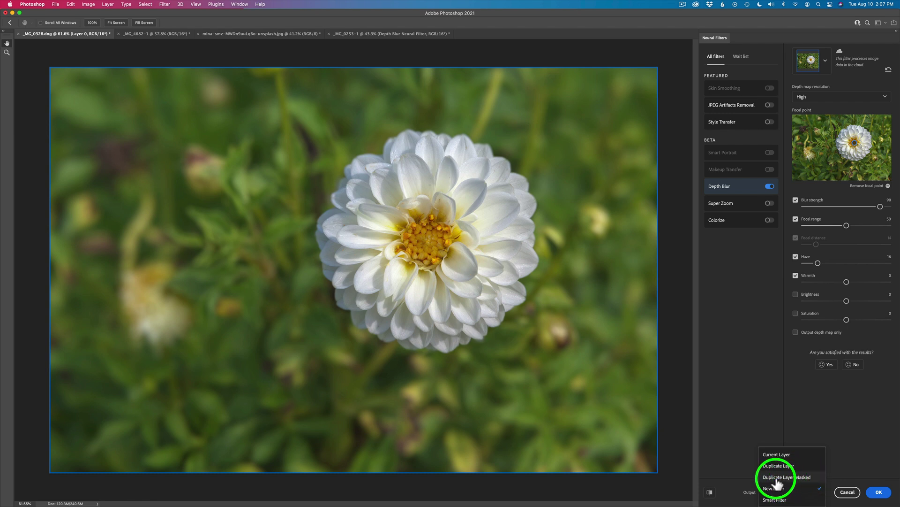
pyautogui.click(804, 477)
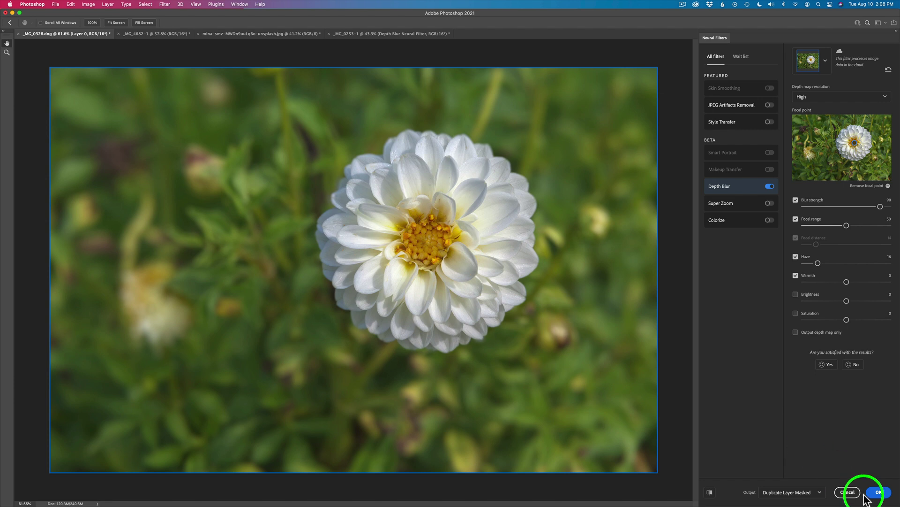
pyautogui.click(878, 492)
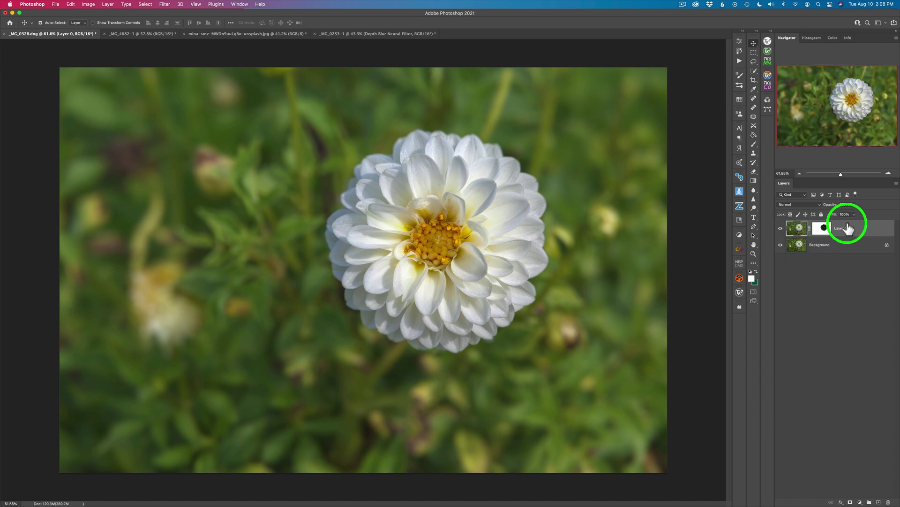
# Step: Compare the photo before and after the blur by hiding and showing the masked blur layer
pyautogui.click(781, 228)
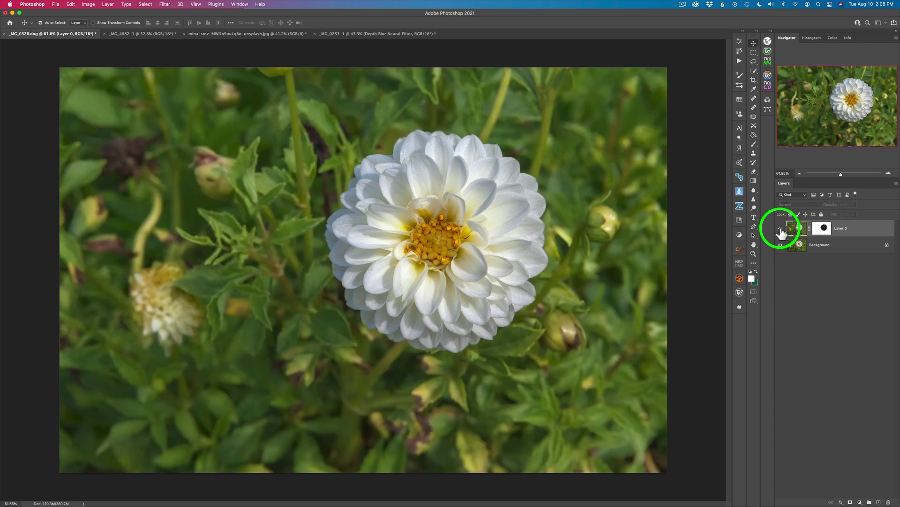
pyautogui.click(780, 228)
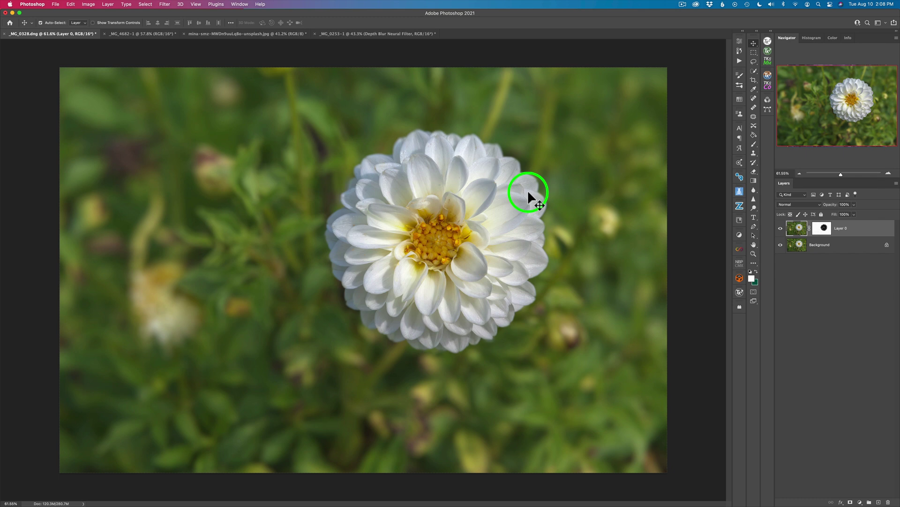
pyautogui.click(781, 228)
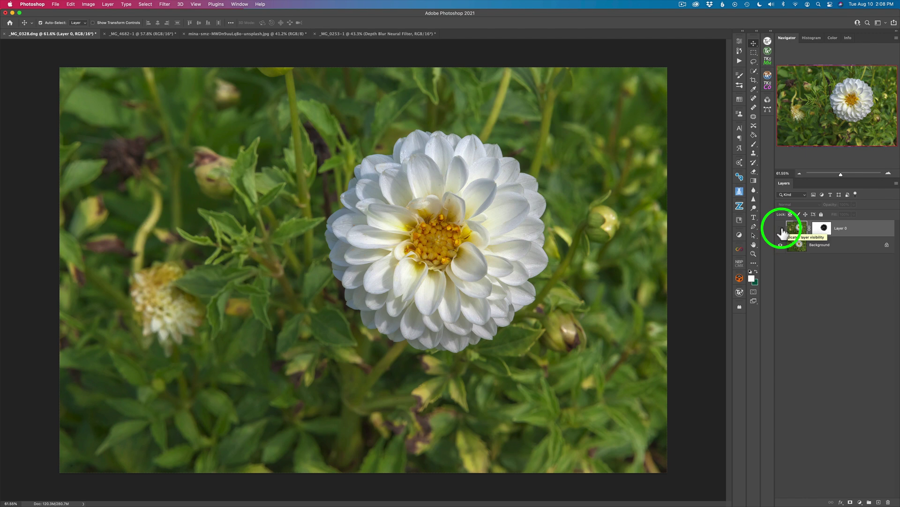
pyautogui.click(781, 229)
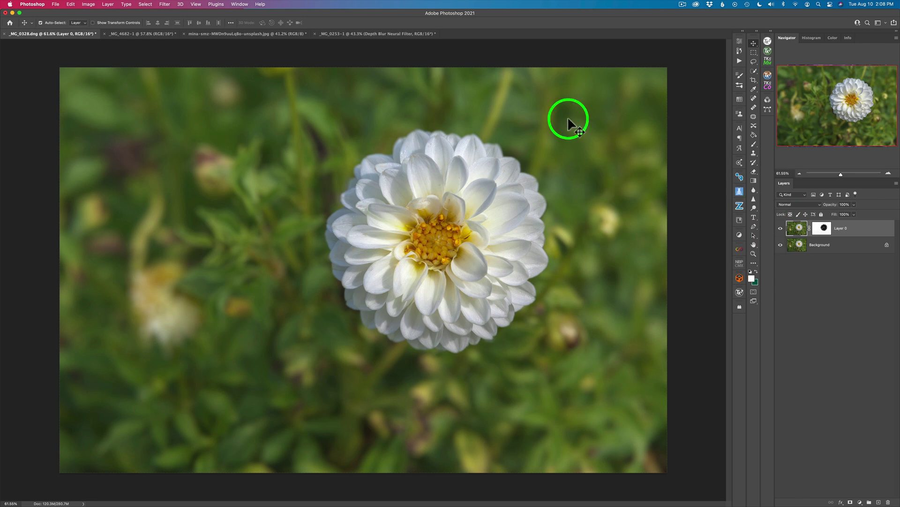
# Step: Switch to the orange flower and bee photo _MG_4682-1 and enable the Depth Blur neural filter on it
pyautogui.click(133, 34)
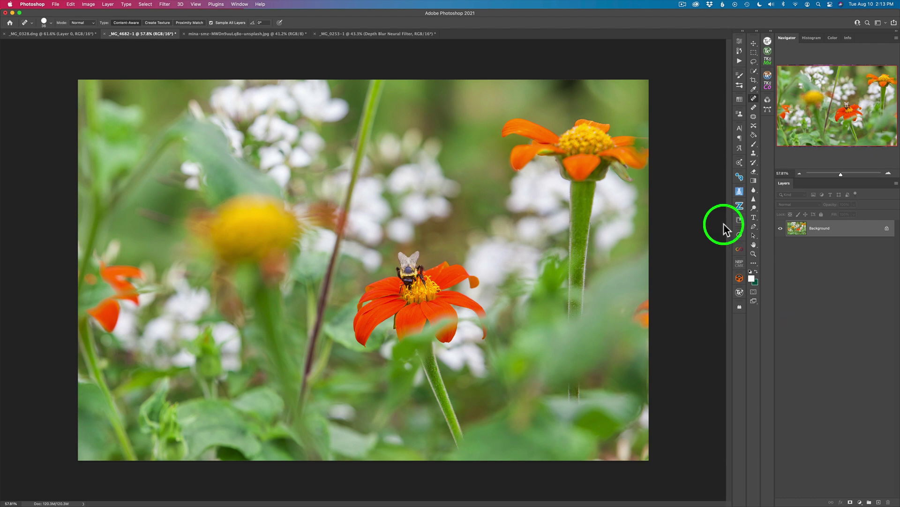
pyautogui.click(165, 5)
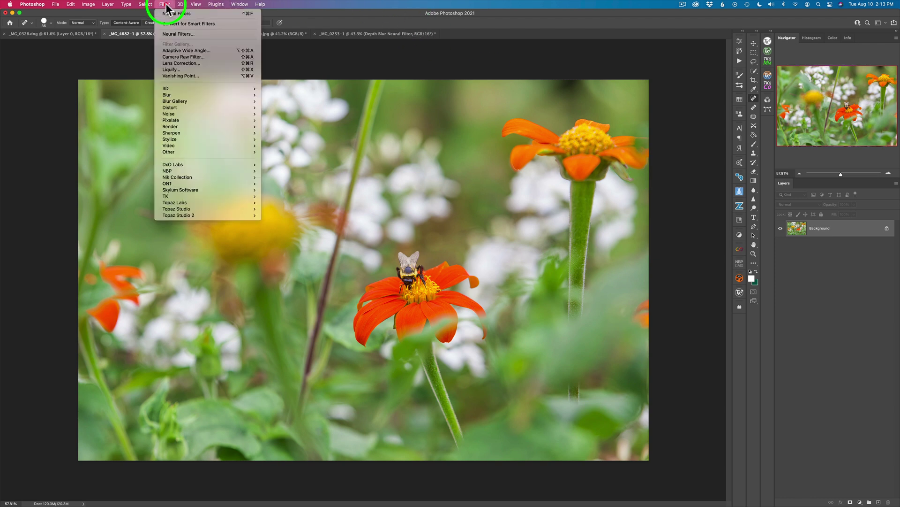
pyautogui.click(178, 34)
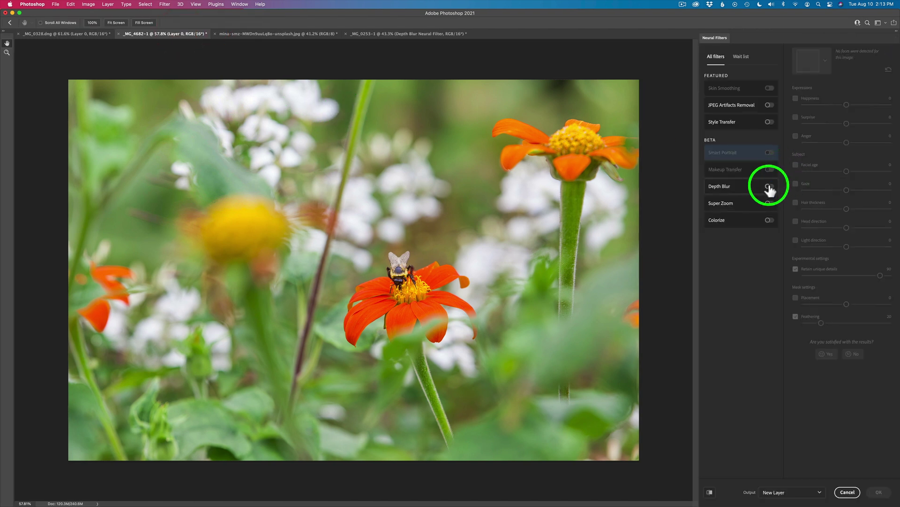
pyautogui.click(769, 187)
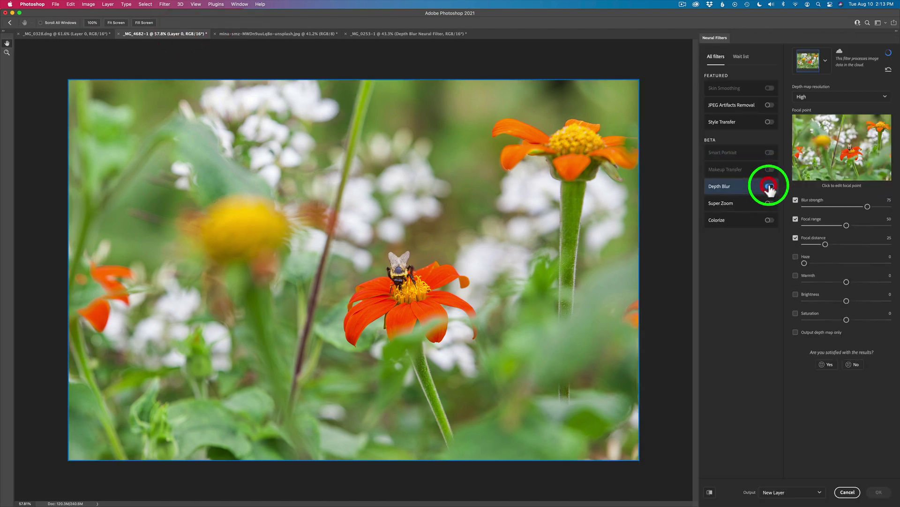
# Step: Place the focal point on the orange flower with the bee and set the blur strength to 50
pyautogui.click(851, 149)
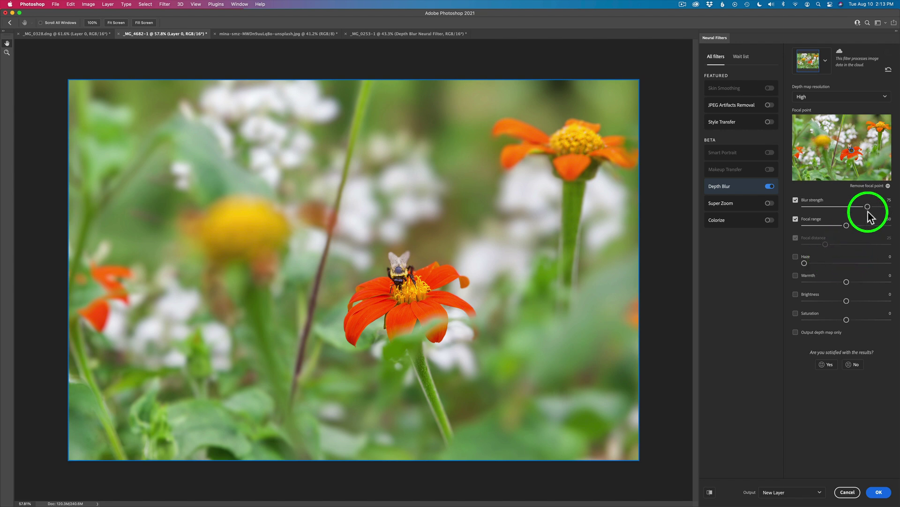
pyautogui.moveTo(868, 206); pyautogui.dragTo(847, 207)
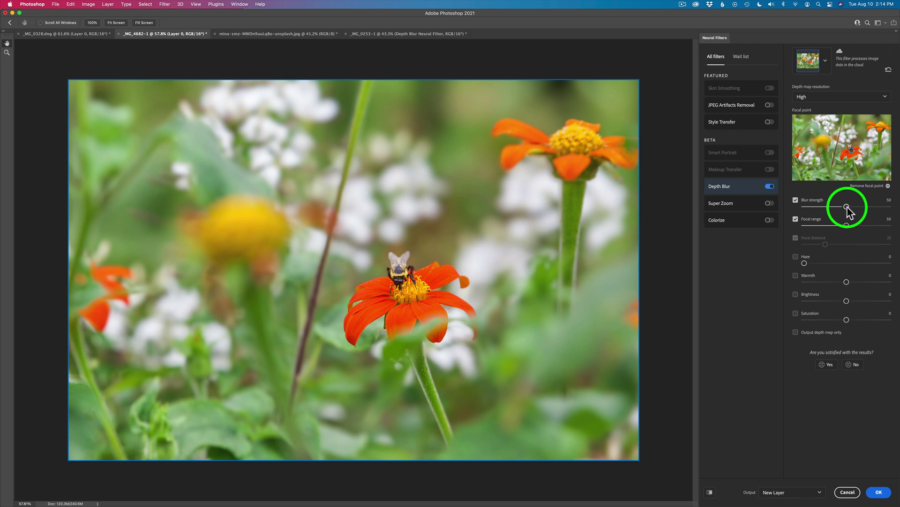
# Step: Compare the Depth Blur preview of the bee photo with the original several times
pyautogui.click(710, 493)
pyautogui.click(710, 492)
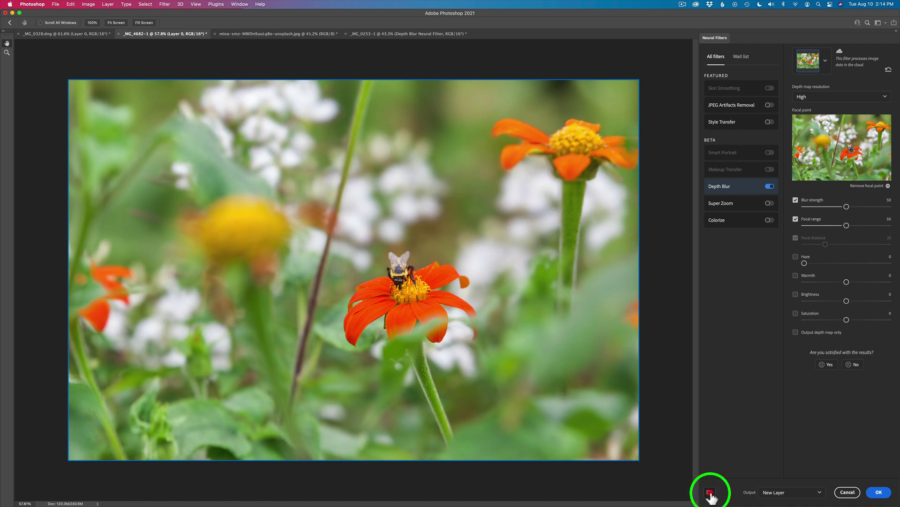
pyautogui.click(710, 493)
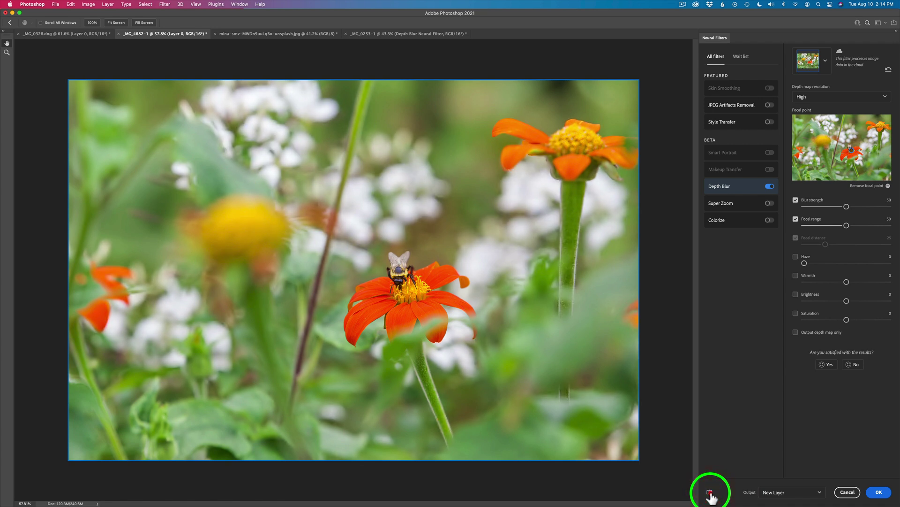
pyautogui.click(710, 493)
pyautogui.click(710, 493)
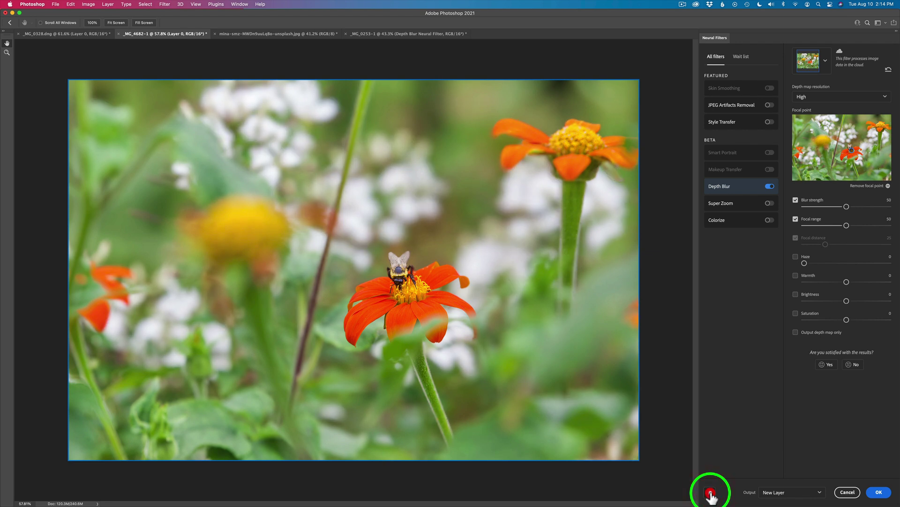
pyautogui.click(710, 493)
pyautogui.click(710, 492)
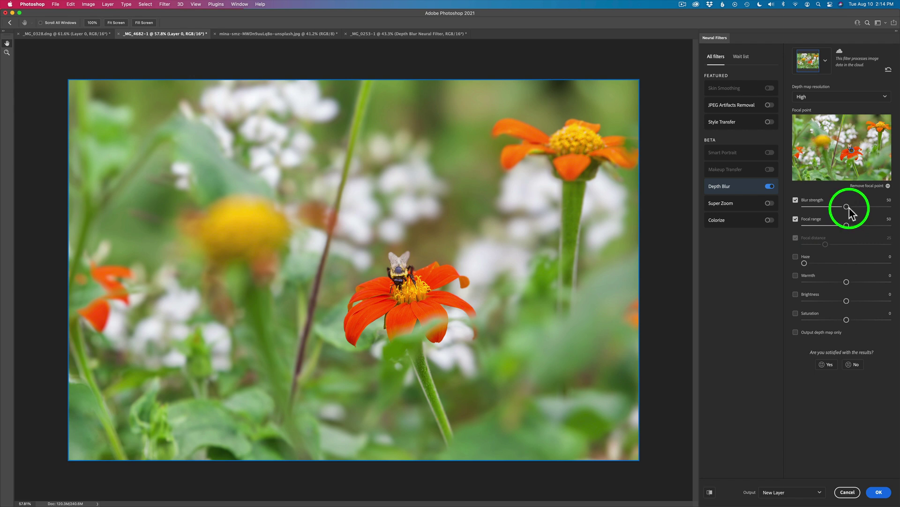
# Step: Set the blur strength to 60, try a background haze of 41 and return the haze to 0
pyautogui.moveTo(847, 206); pyautogui.dragTo(854, 207)
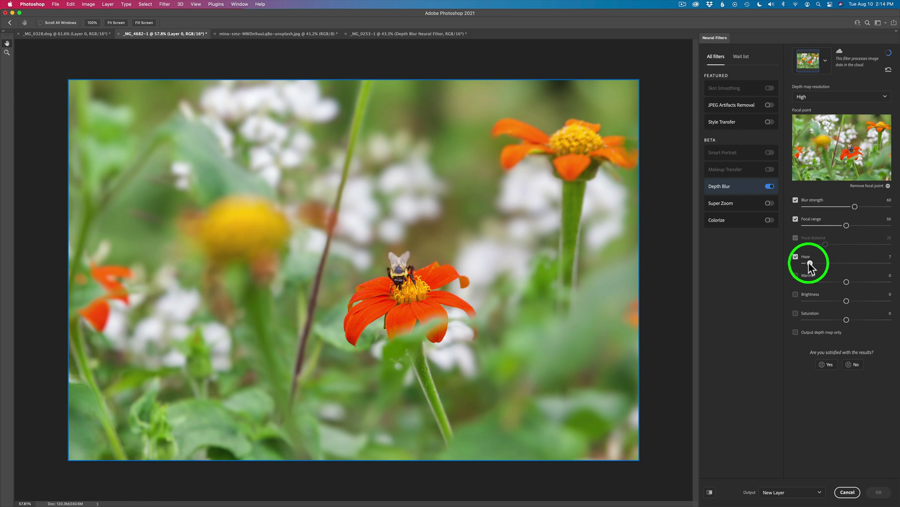
pyautogui.moveTo(805, 263); pyautogui.dragTo(839, 263)
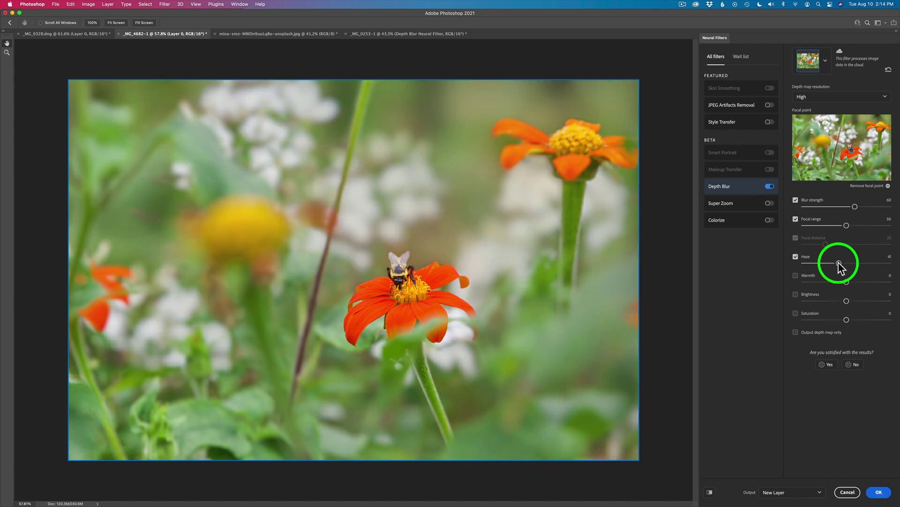
pyautogui.moveTo(839, 263); pyautogui.dragTo(784, 263)
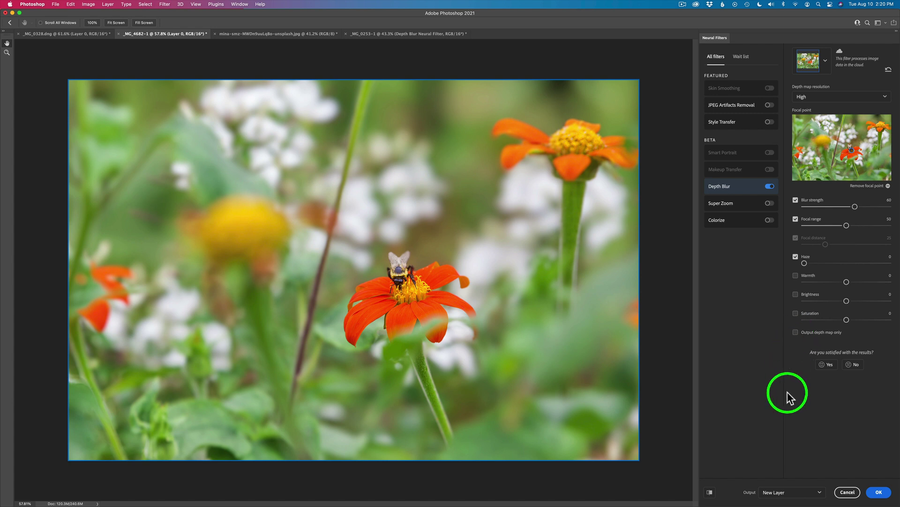
# Step: Apply Depth Blur to the bee photo with the output set to Duplicate Layer Masked
pyautogui.click(819, 491)
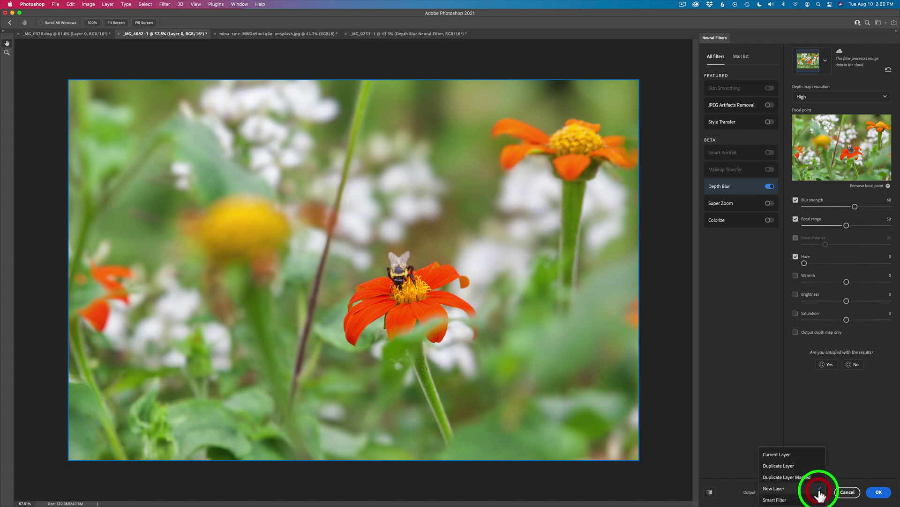
pyautogui.click(793, 477)
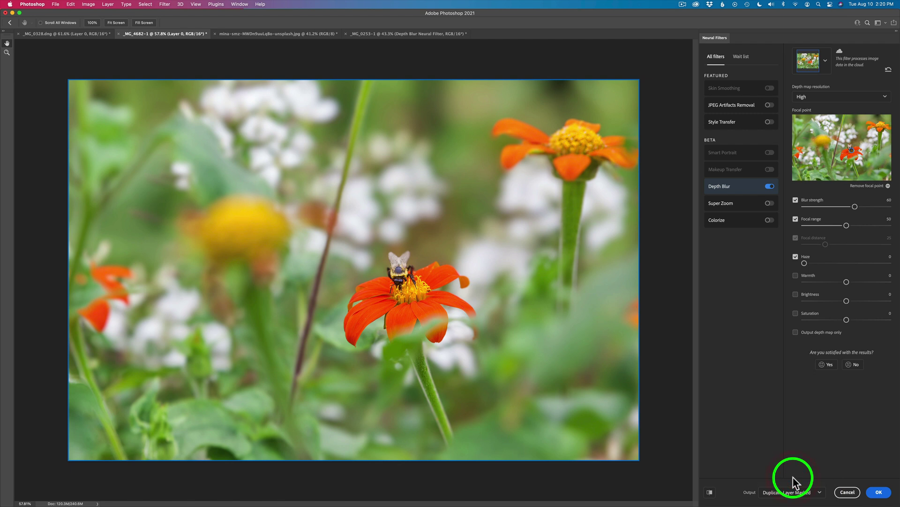
pyautogui.click(878, 491)
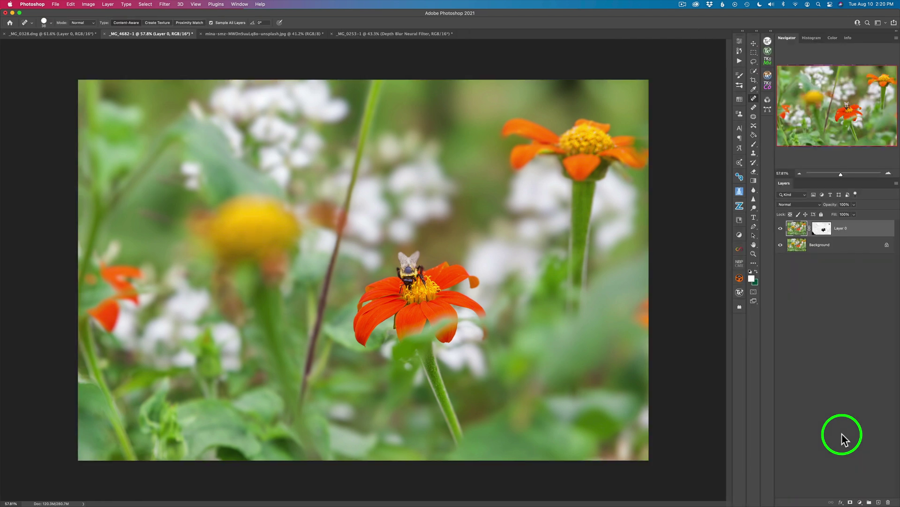
# Step: Compare the bee photo with and without the blur by hiding and showing Layer 0, and select its layer mask
pyautogui.click(780, 228)
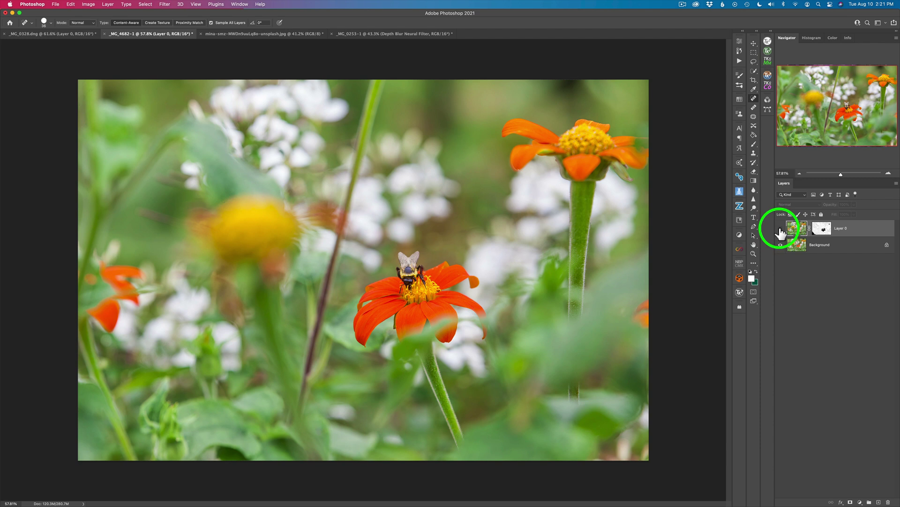
pyautogui.click(781, 229)
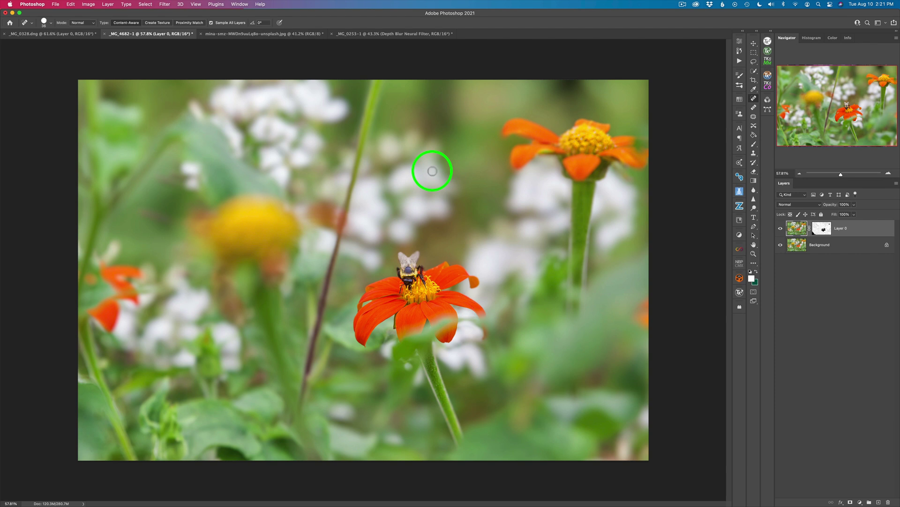
pyautogui.click(780, 228)
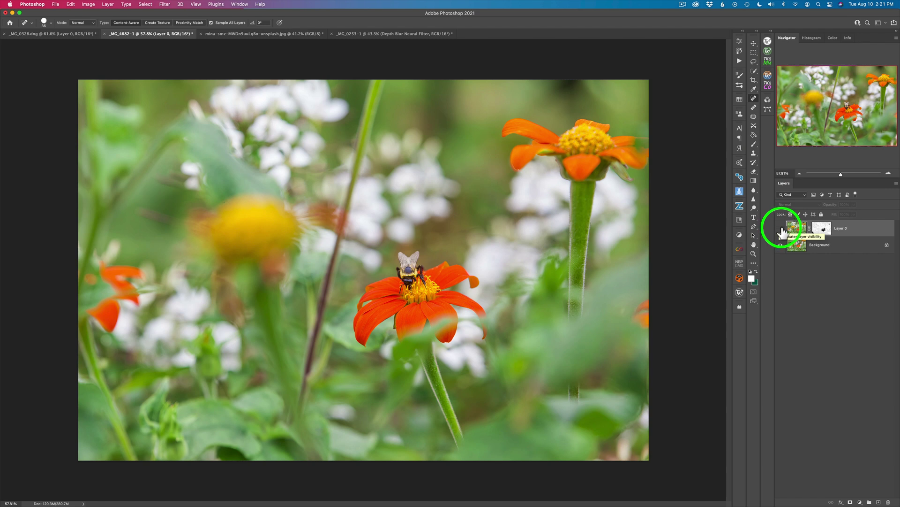
pyautogui.click(780, 228)
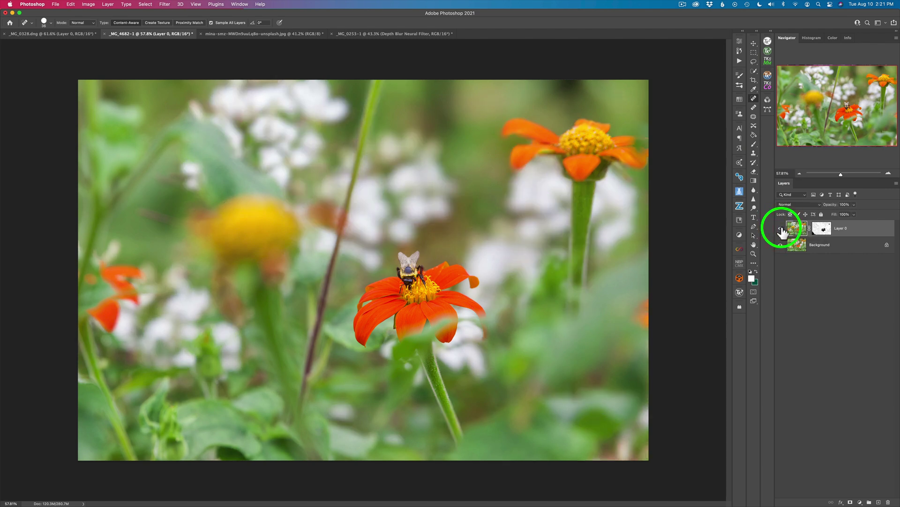
pyautogui.click(822, 228)
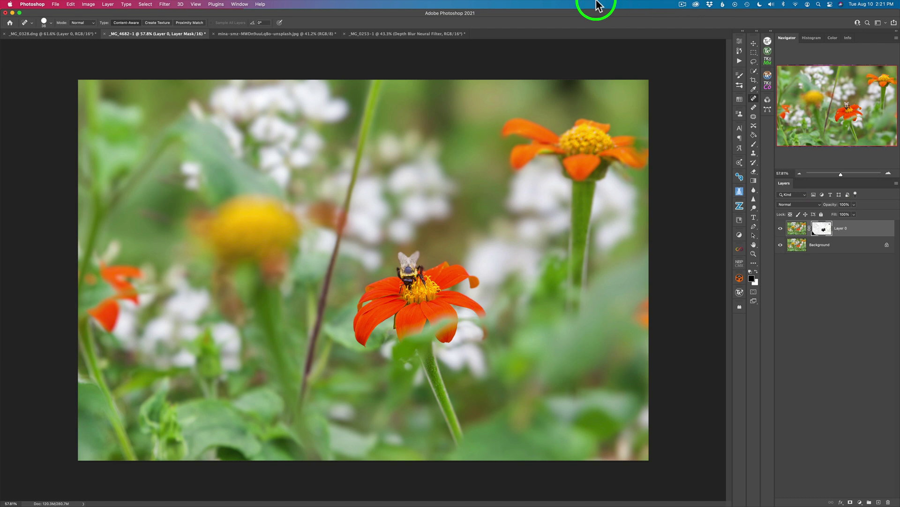
# Step: Switch to the purple hydrangea photo and enable the Depth Blur neural filter on it
pyautogui.click(295, 34)
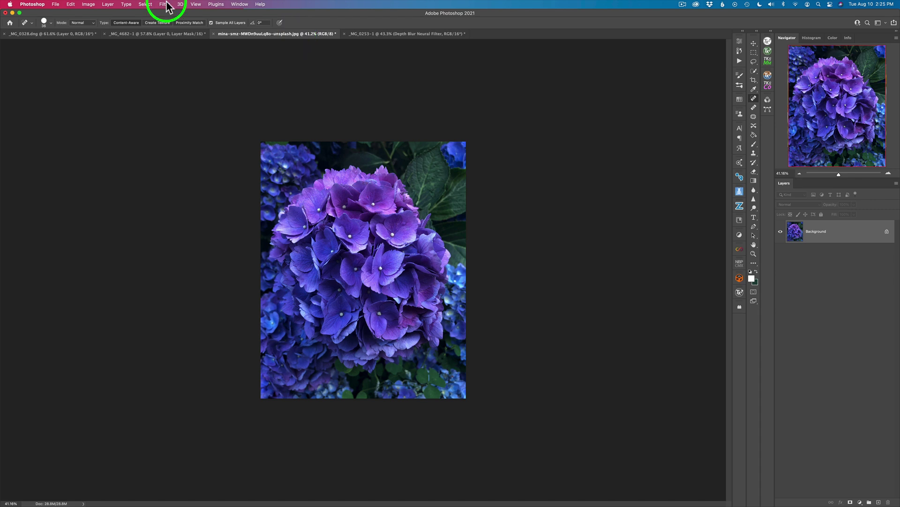
pyautogui.click(165, 4)
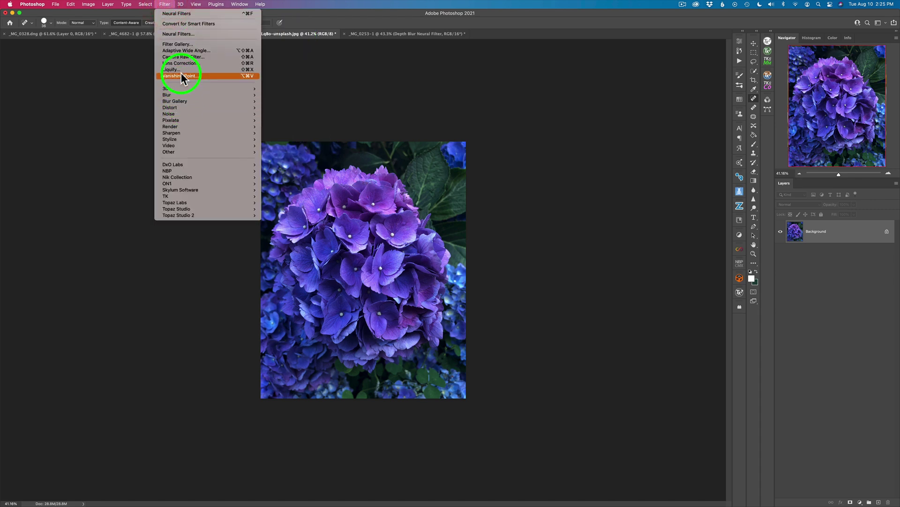
pyautogui.click(182, 34)
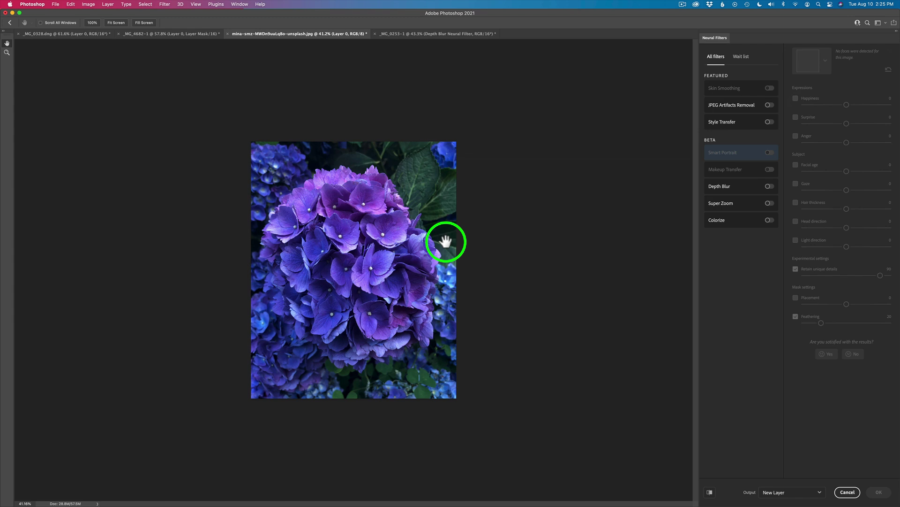
pyautogui.click(768, 187)
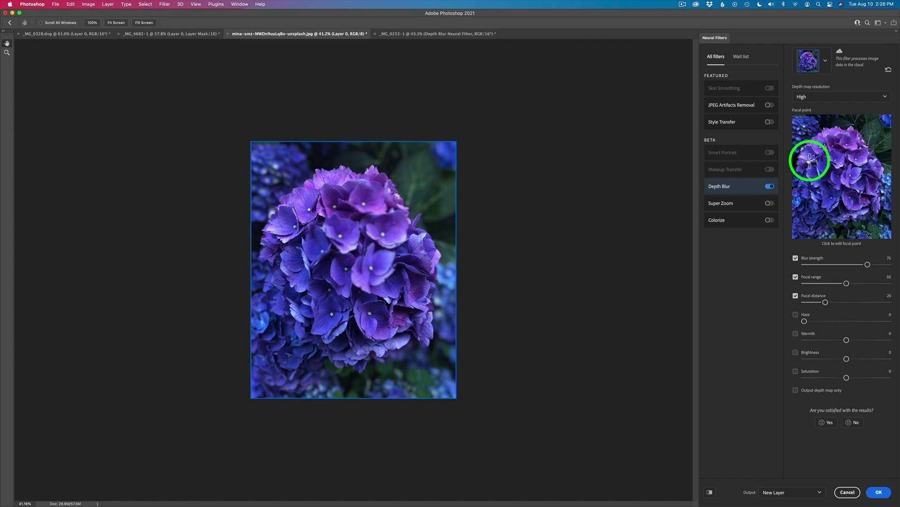
# Step: Place the focal point near the centre of the hydrangea bloom and set the blur strength to 81
pyautogui.click(848, 177)
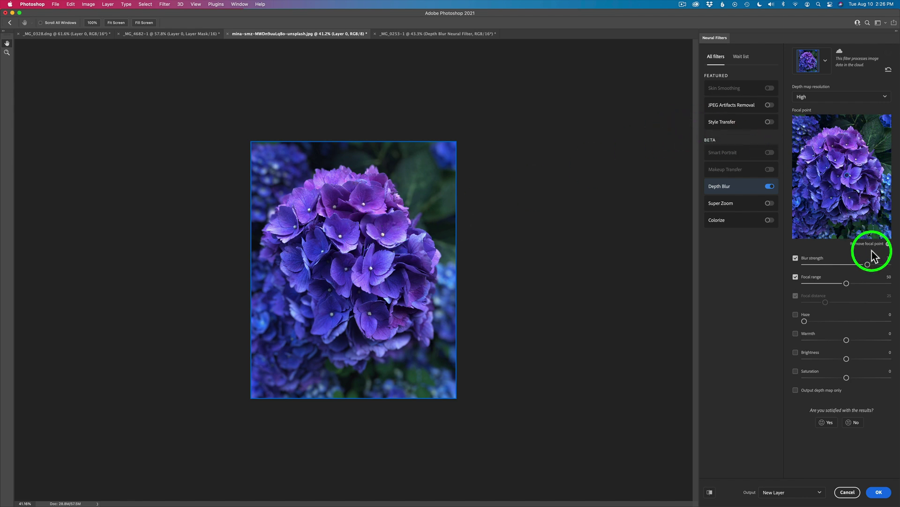
pyautogui.click(868, 264)
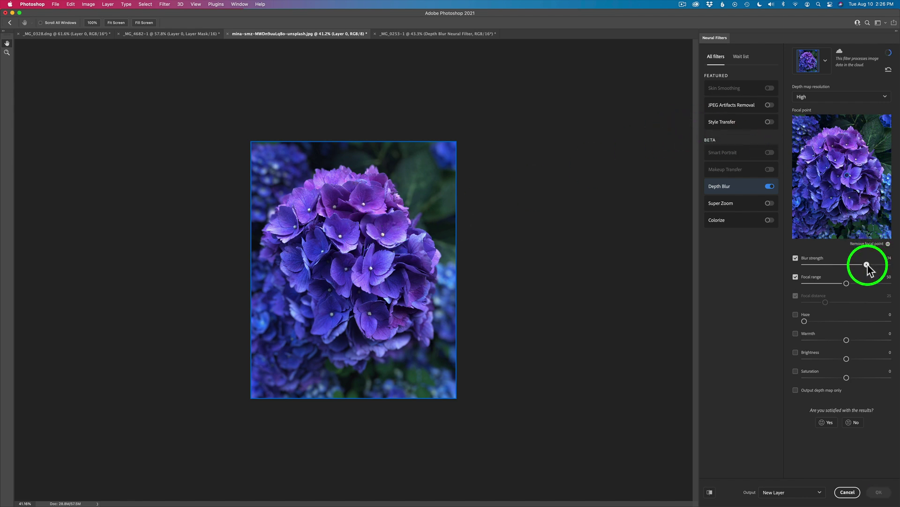
pyautogui.moveTo(867, 264); pyautogui.dragTo(876, 265)
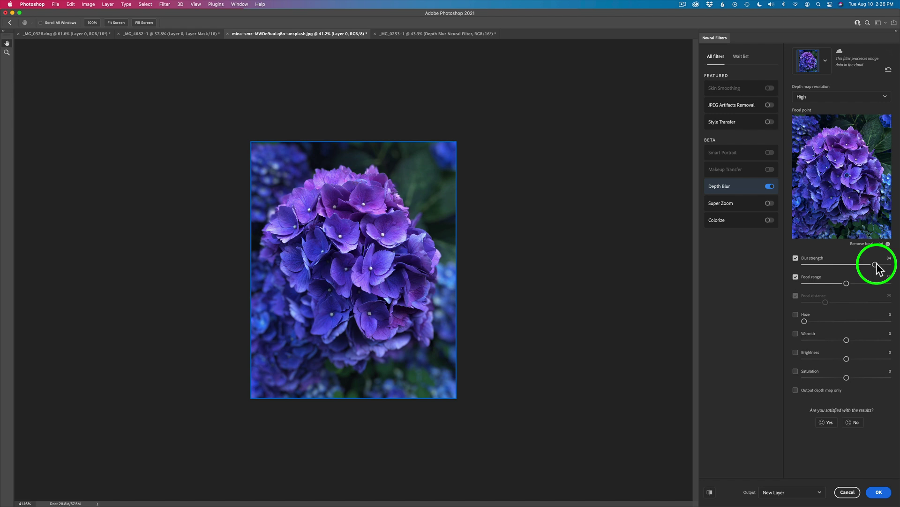
pyautogui.moveTo(875, 265); pyautogui.dragTo(874, 265)
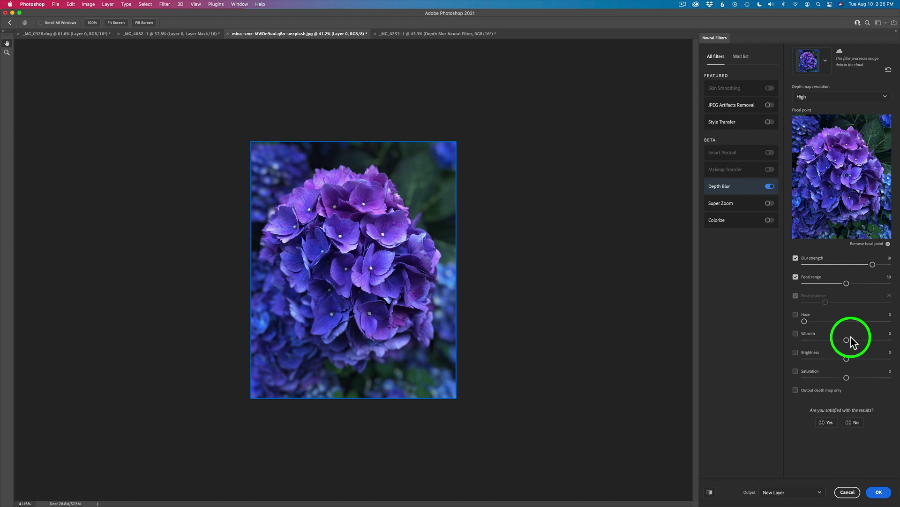
# Step: Try background warmth values of +27 and -32, set the haze to 0, and set the warmth to +15
pyautogui.moveTo(847, 340); pyautogui.dragTo(870, 341)
pyautogui.click(870, 341)
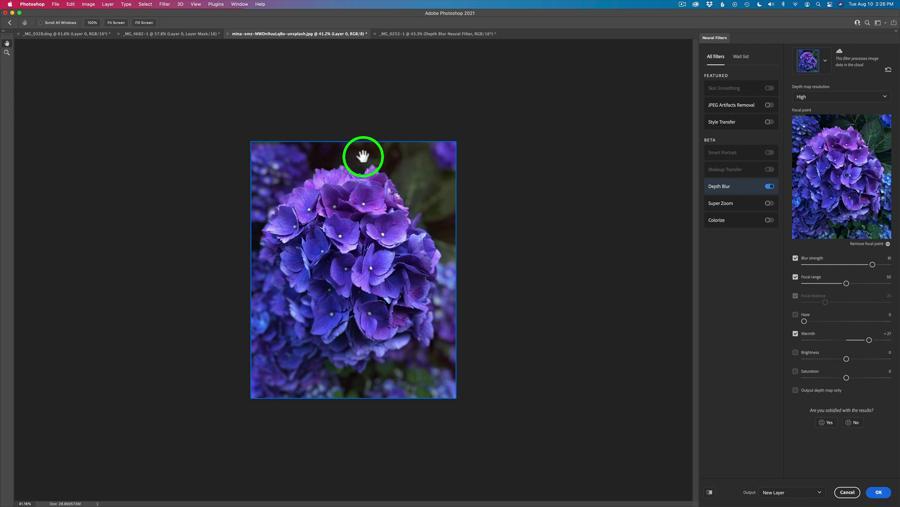
pyautogui.moveTo(870, 340); pyautogui.dragTo(819, 341)
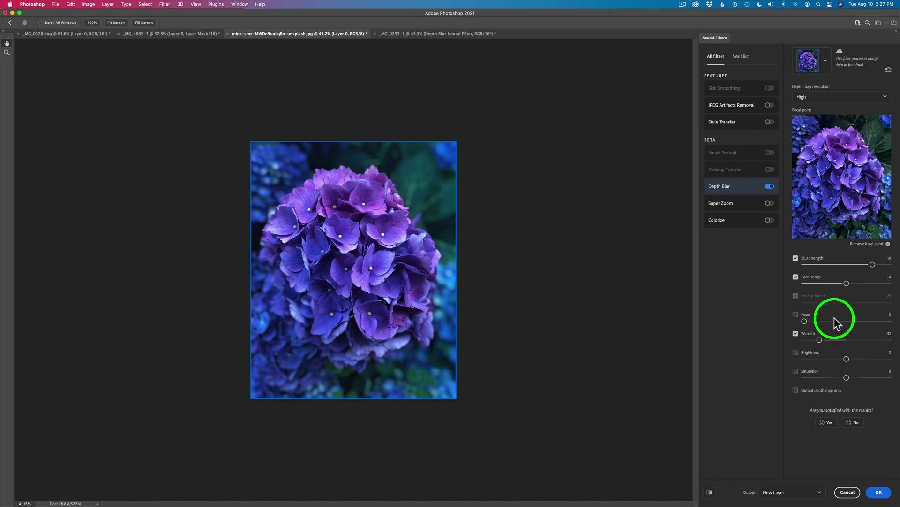
pyautogui.moveTo(804, 319); pyautogui.dragTo(782, 322)
pyautogui.moveTo(830, 339)
pyautogui.mouseDown()
pyautogui.moveTo(818, 339)
pyautogui.moveTo(847, 341)
pyautogui.mouseUp()
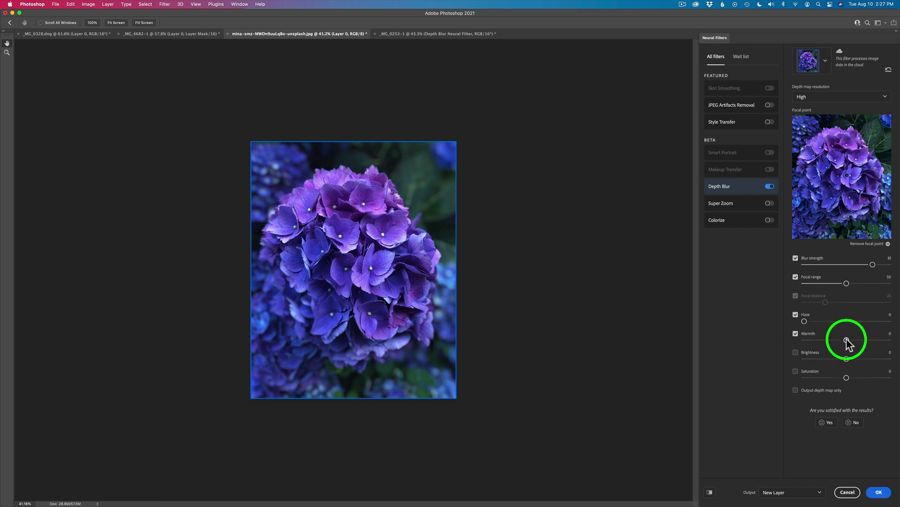
pyautogui.moveTo(847, 341); pyautogui.dragTo(856, 340)
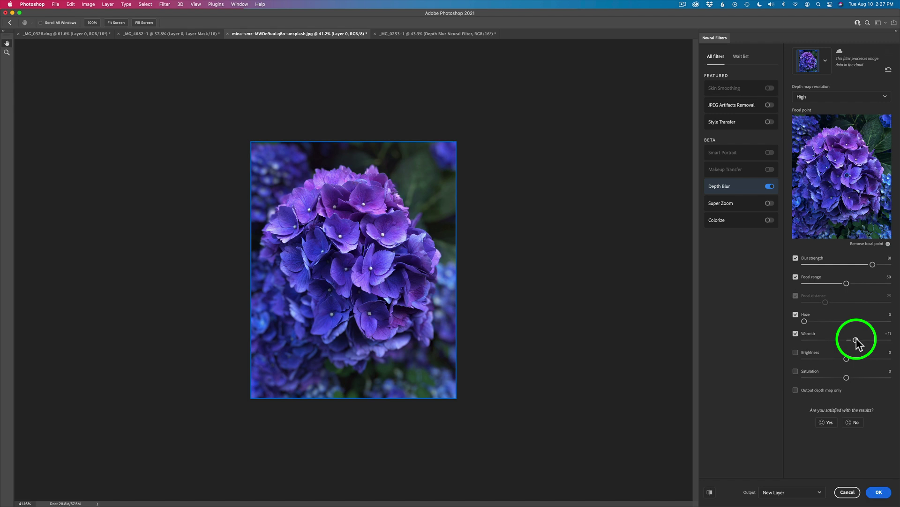
pyautogui.moveTo(856, 342); pyautogui.dragTo(860, 340)
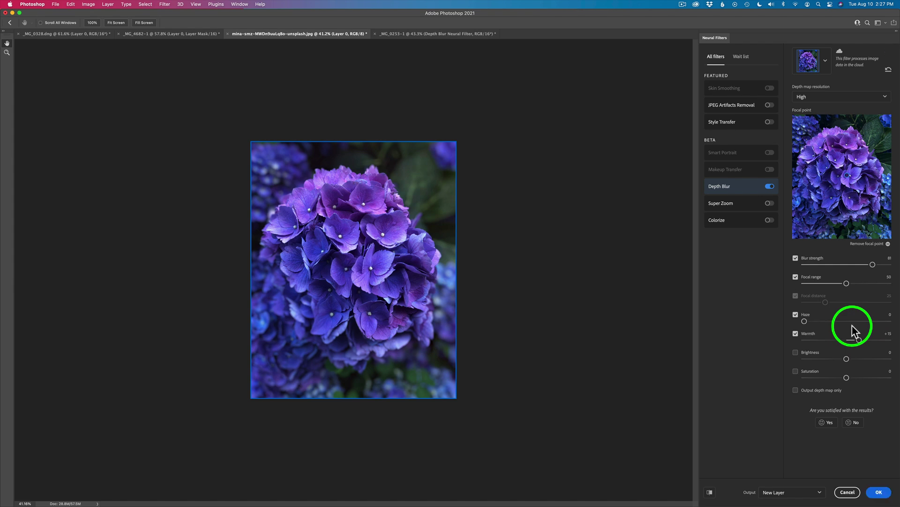
# Step: Compare the hydrangea preview with the original and apply Depth Blur with the output set to Duplicate Layer Masked
pyautogui.click(710, 492)
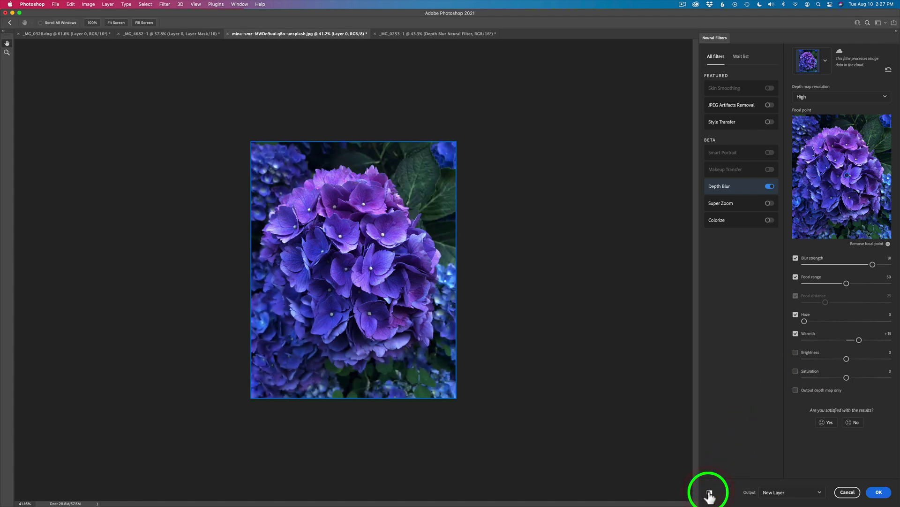
pyautogui.click(709, 493)
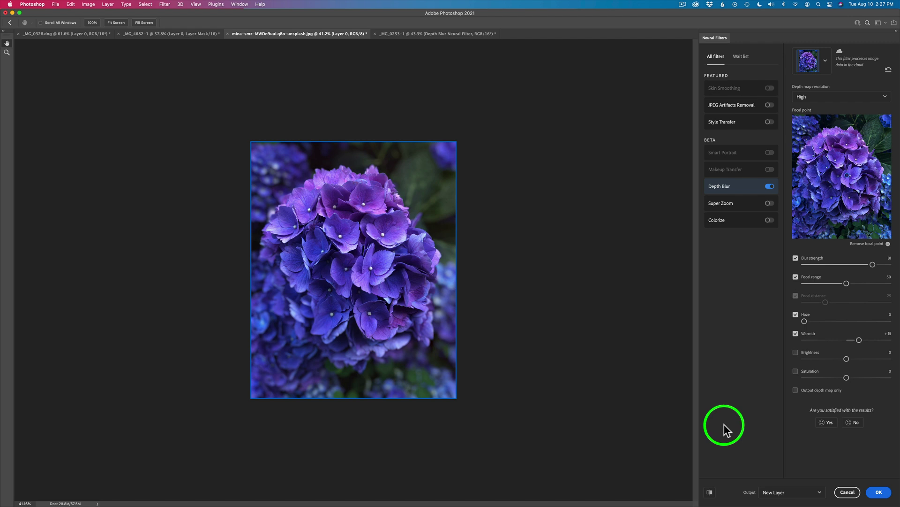
pyautogui.click(820, 492)
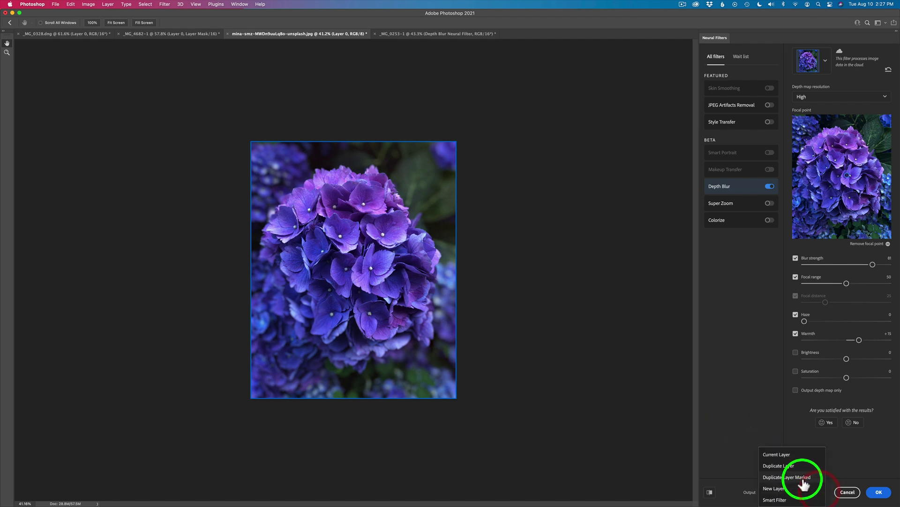
pyautogui.click(777, 478)
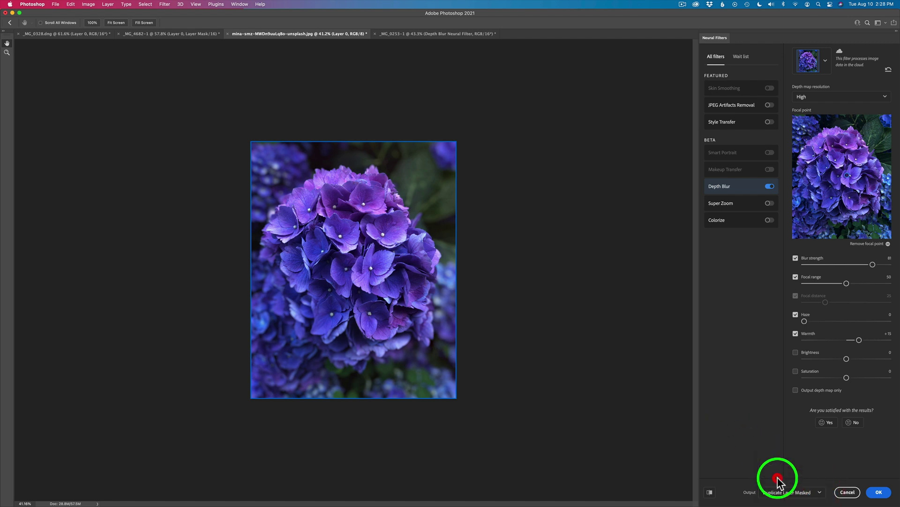
pyautogui.click(879, 492)
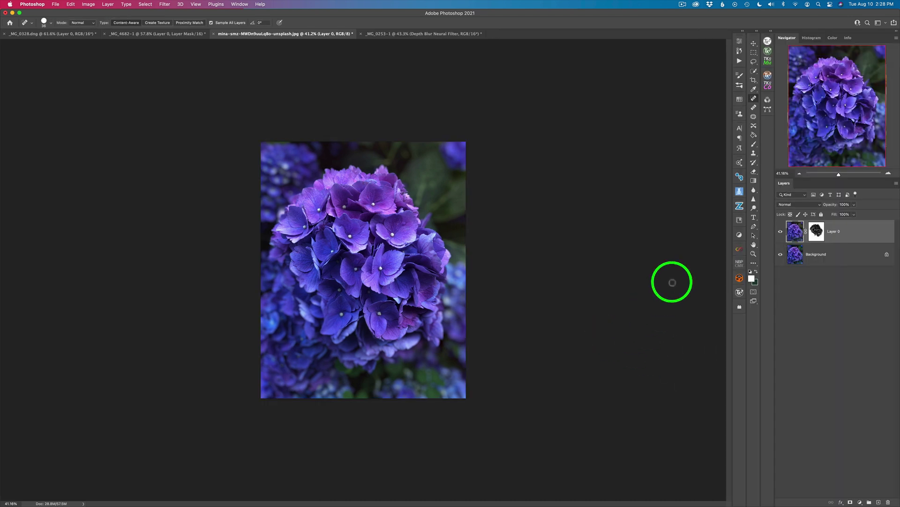
# Step: Compare the blurred hydrangea with the original by hiding Layer 0 and showing it again
pyautogui.click(780, 232)
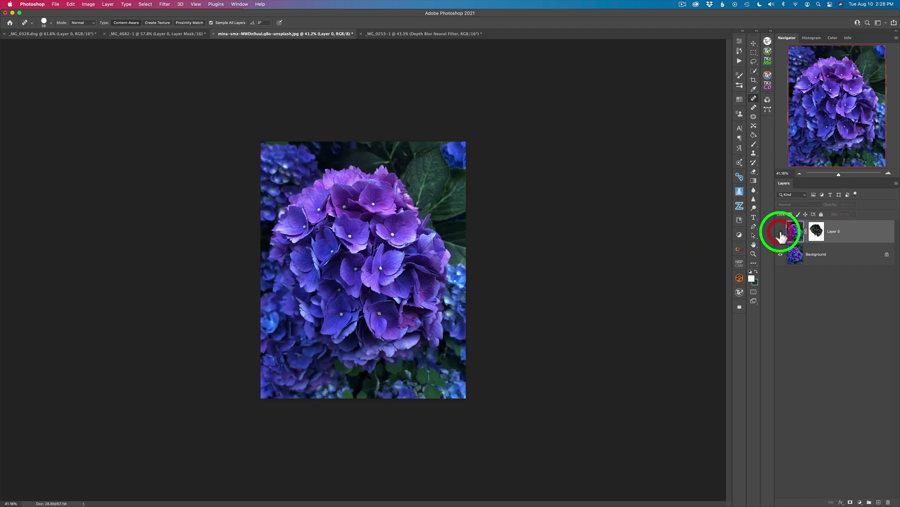
pyautogui.click(781, 232)
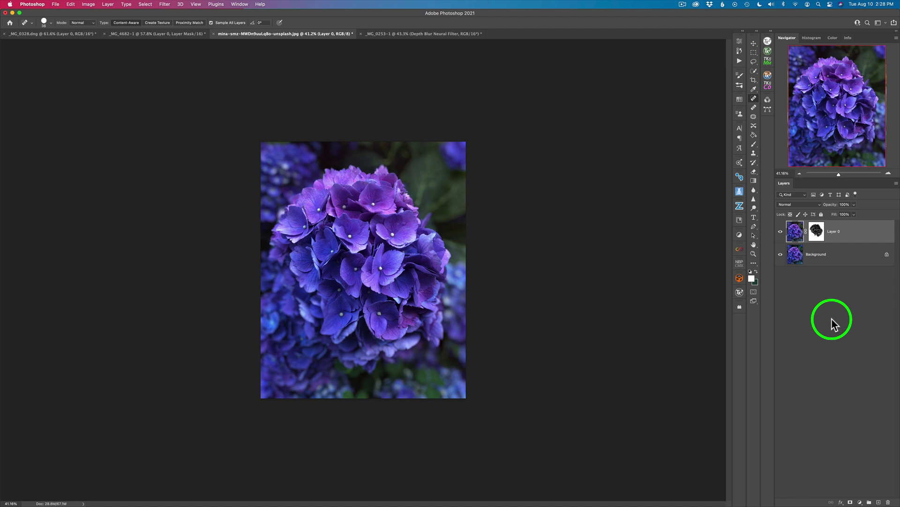
# Step: Switch to the sunflower photo _MG_0253-1 and compare its Depth Blur Neural Filter layer with the Topaz Mask AI layer, leaving only the latter shown above Layer 1
pyautogui.click(436, 34)
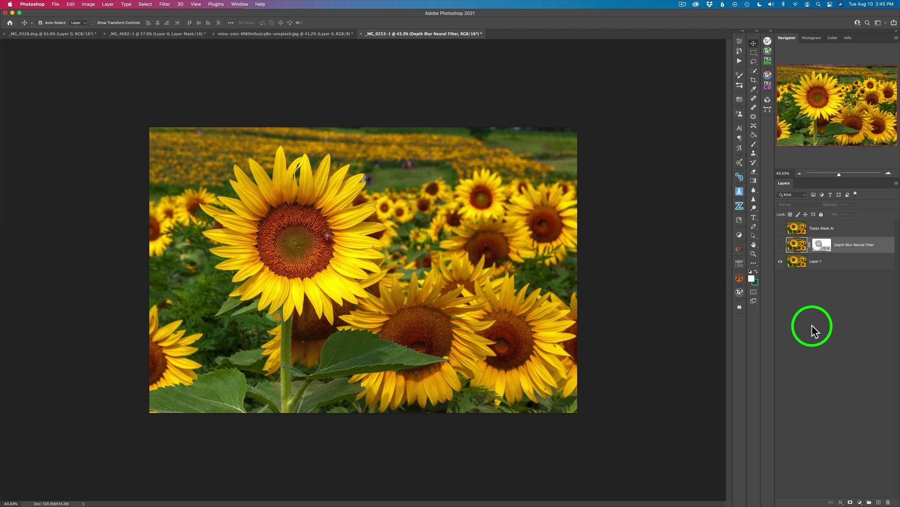
pyautogui.click(780, 245)
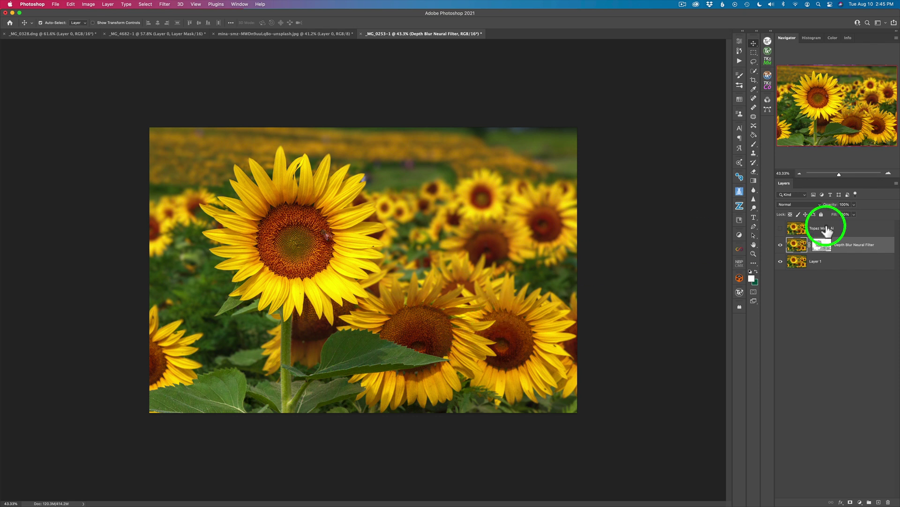
pyautogui.click(780, 245)
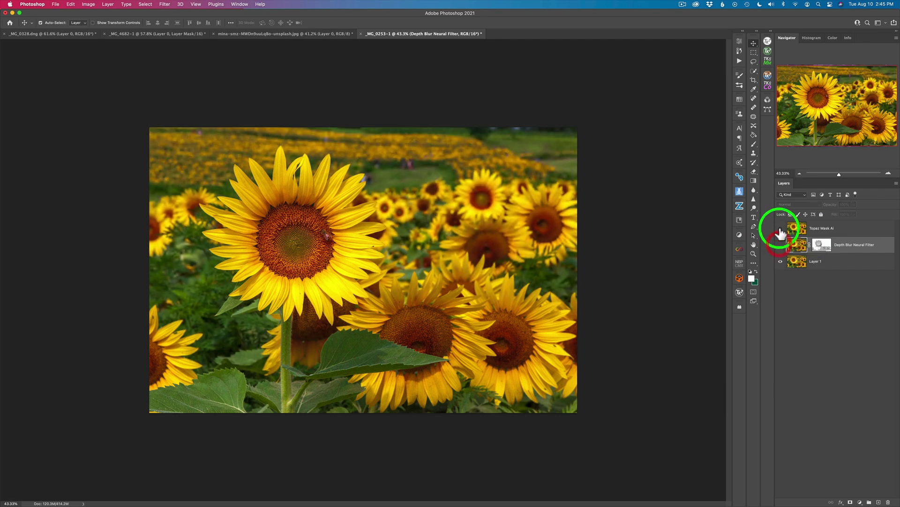
pyautogui.click(780, 228)
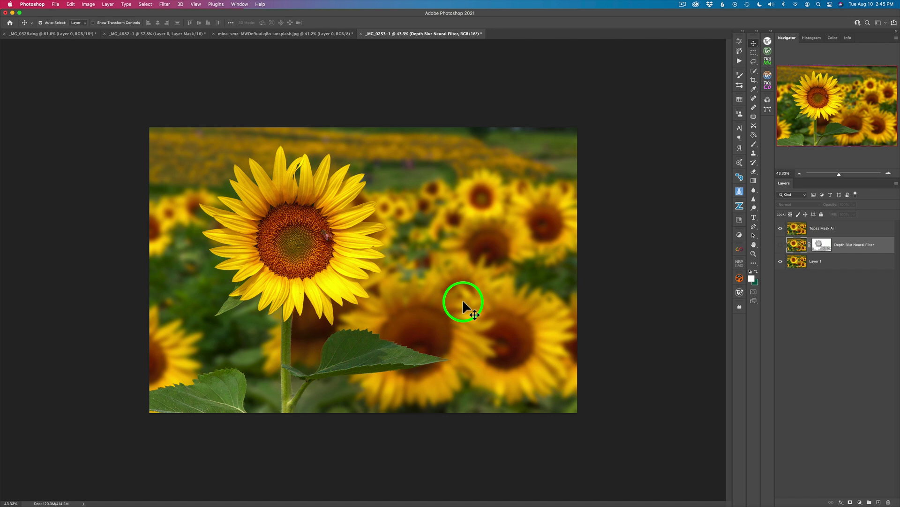
# Step: Switch to the white dahlia photo _MG_0328.dng and toggle Layer 0 off and on to compare the blur with the original
pyautogui.click(51, 34)
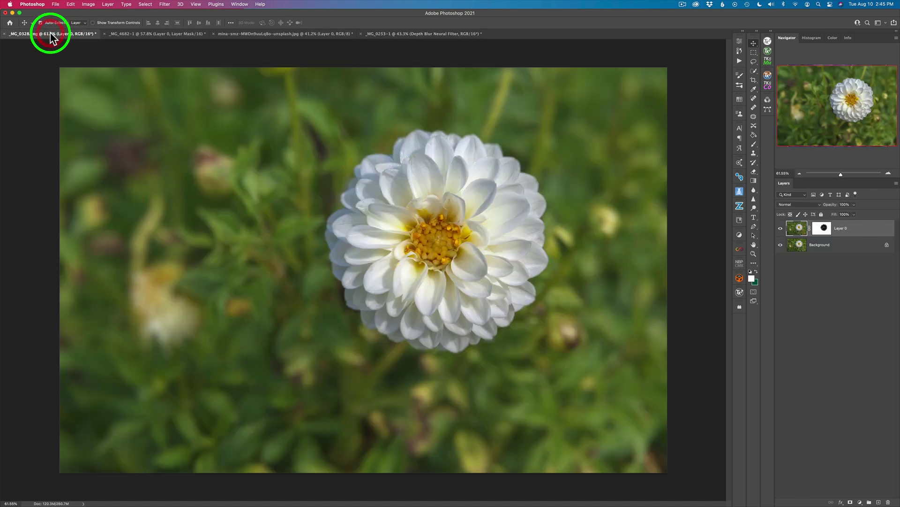
pyautogui.click(781, 229)
pyautogui.click(781, 229)
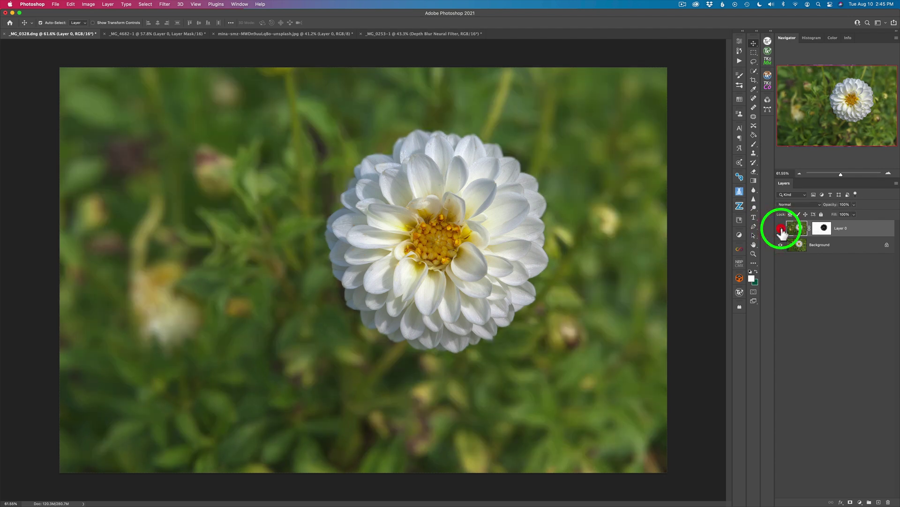
# Step: Switch to the orange flower and bee photo _MG_4682-1 and toggle Layer 0 off and on to review its background blur
pyautogui.click(166, 35)
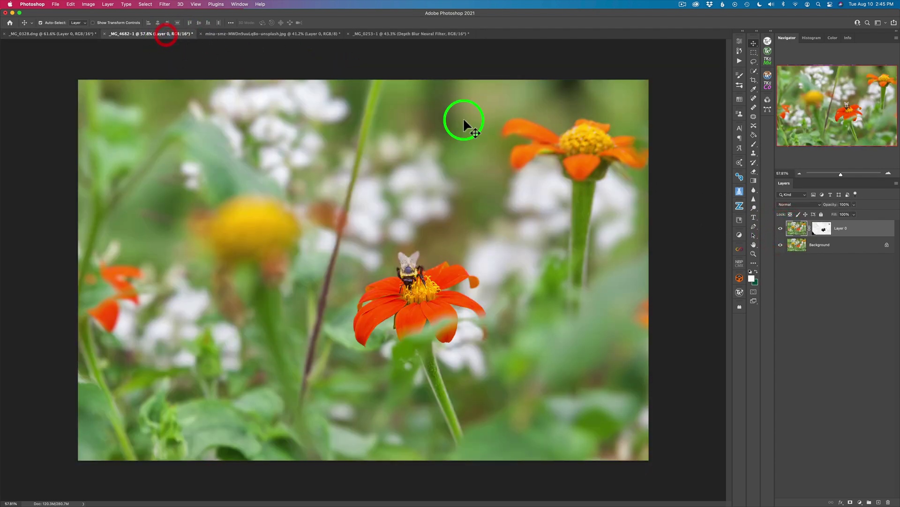
pyautogui.click(781, 228)
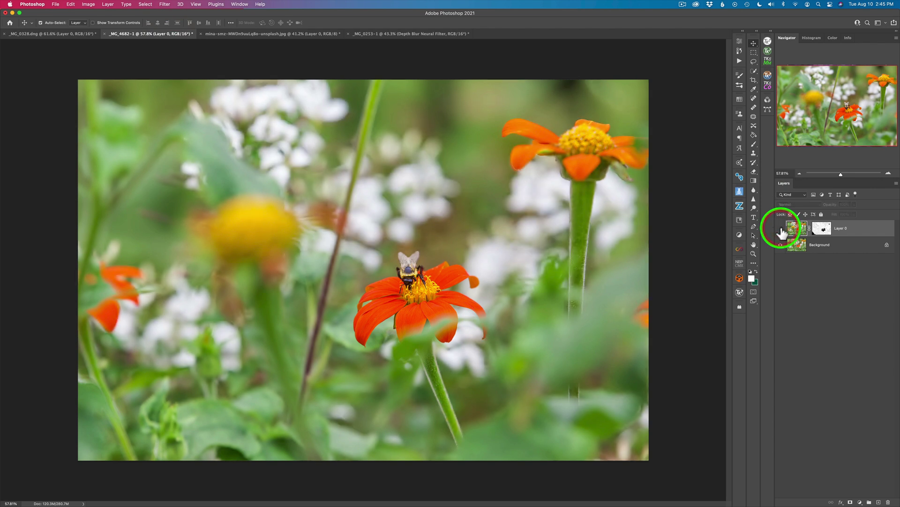
pyautogui.click(781, 229)
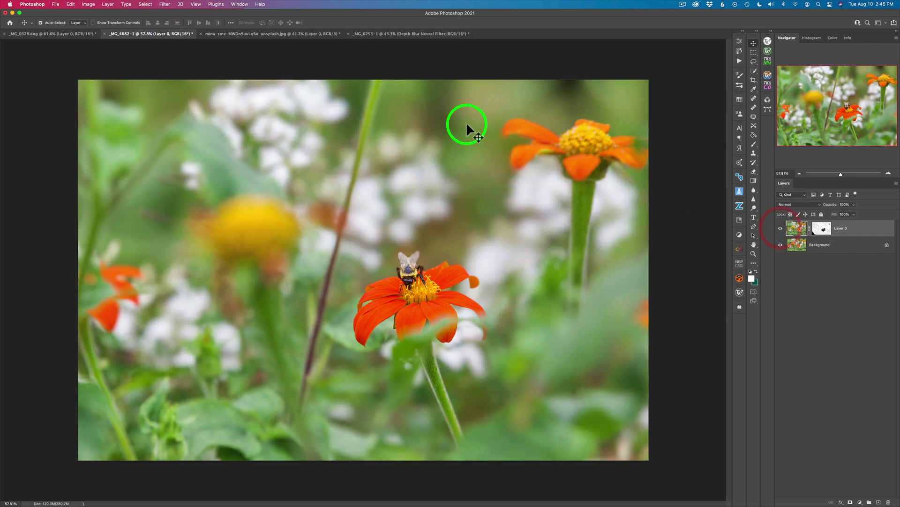
# Step: Return to the purple hydrangea photo and toggle Layer 0 off and on to review the blur against the original
pyautogui.click(274, 35)
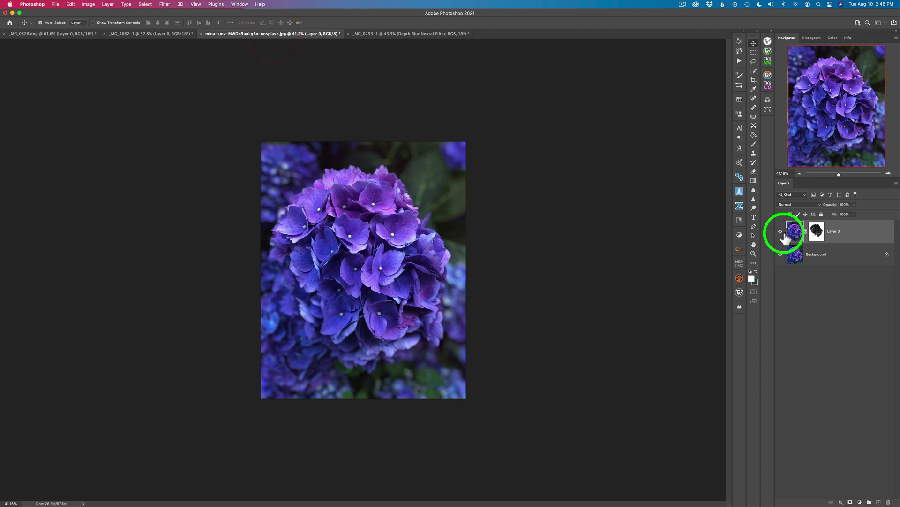
pyautogui.click(781, 232)
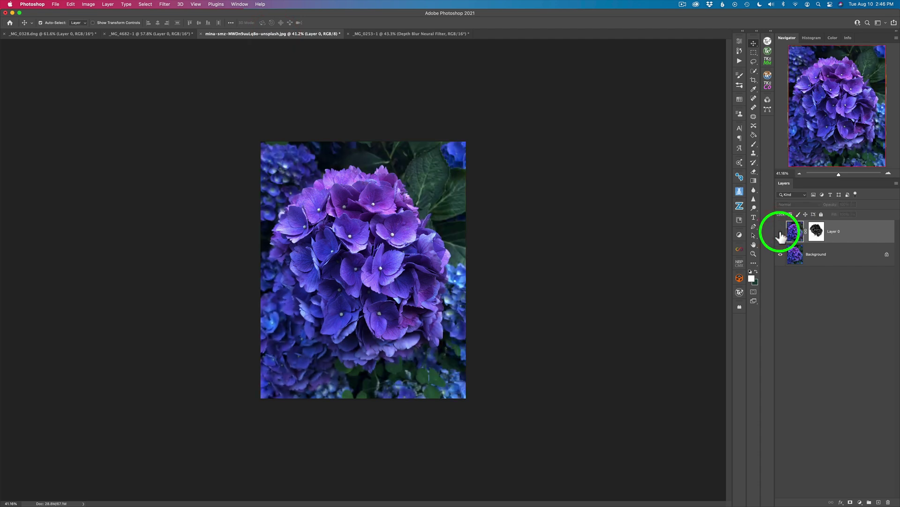
pyautogui.click(781, 231)
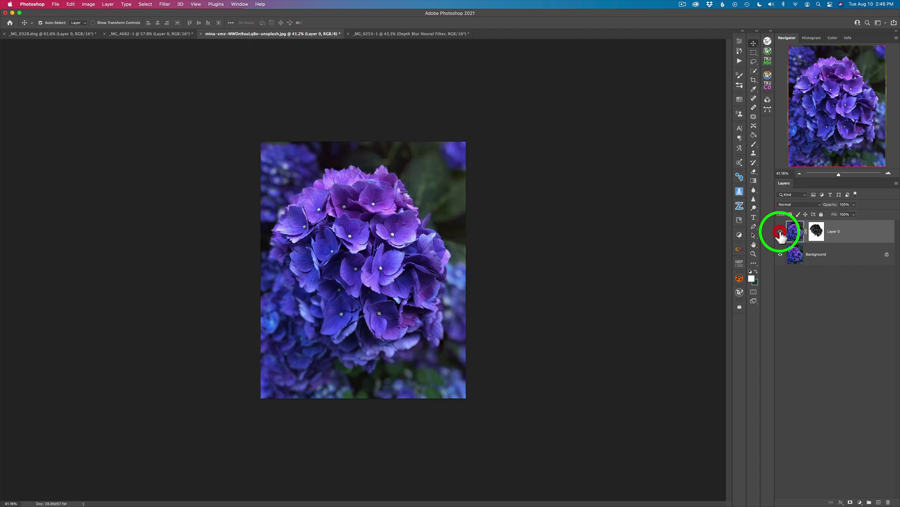
# Step: Return to the sunflower photo, hide the Topaz Mask AI layer and show the Depth Blur Neural Filter layer for comparison
pyautogui.click(383, 34)
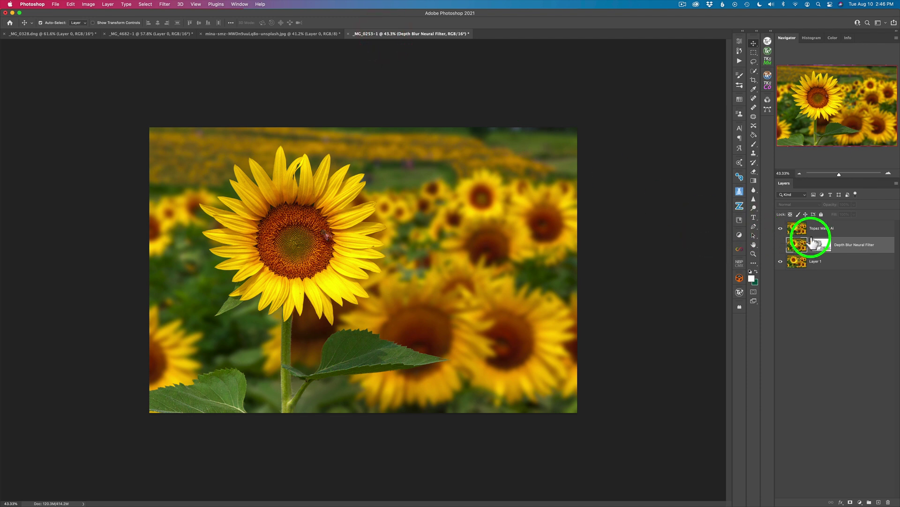
pyautogui.click(781, 229)
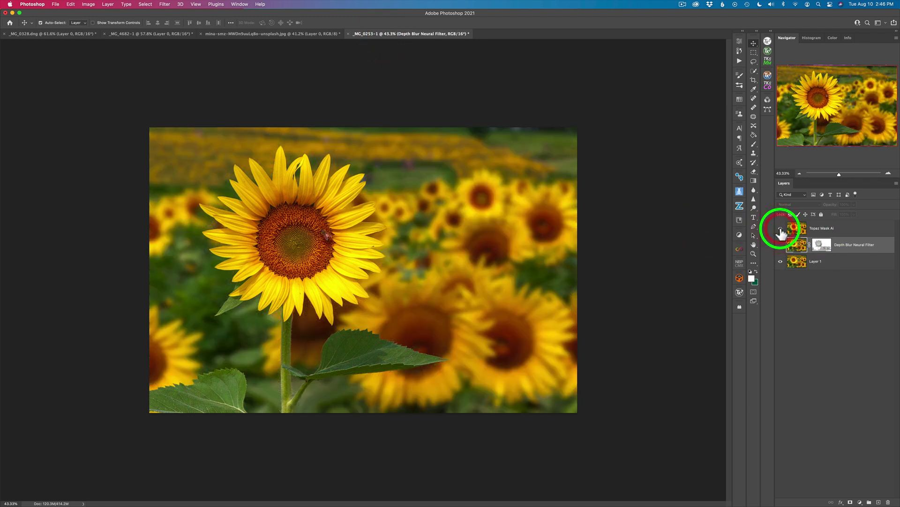
pyautogui.click(781, 229)
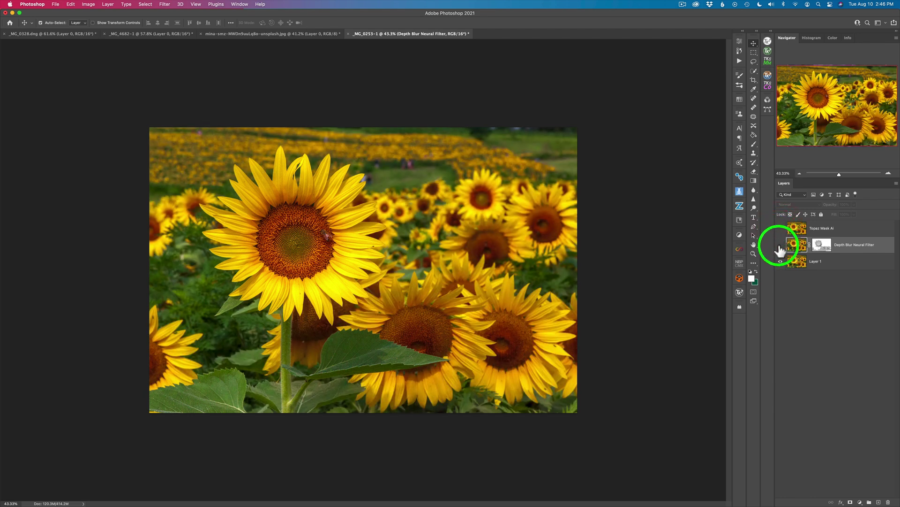
pyautogui.click(780, 246)
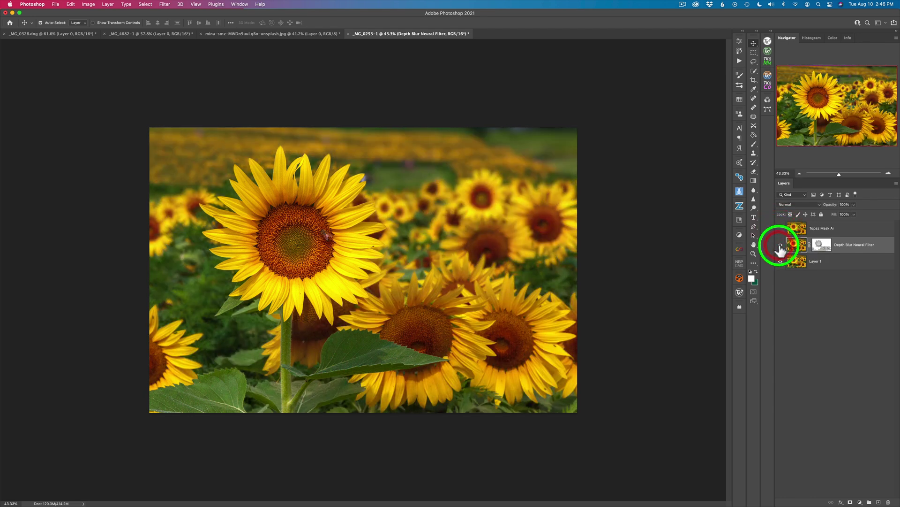